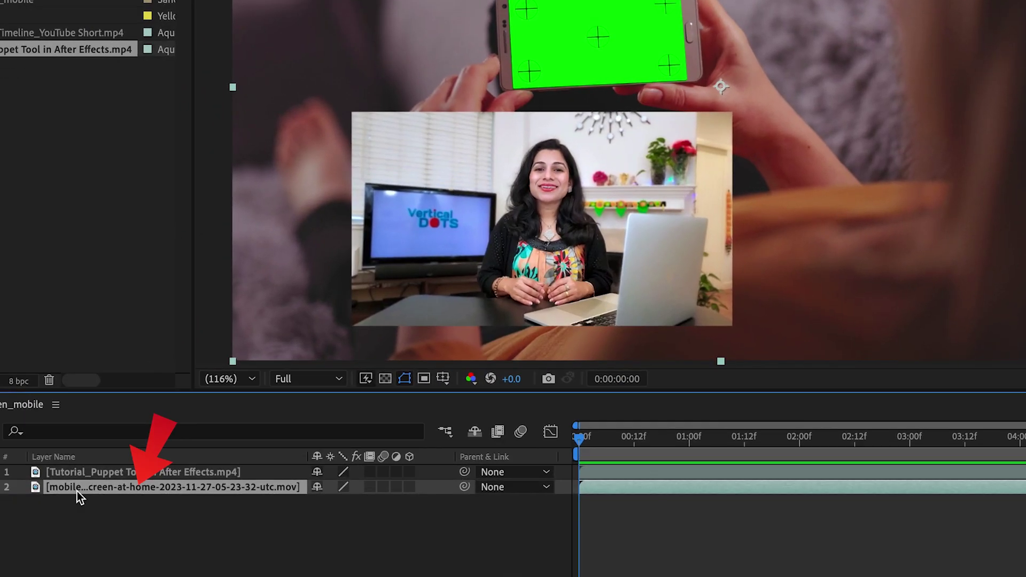
# Add a Track Motion tracker to the phone layer using Perspective corner pin.
pyautogui.rightClick(118, 488)
pyautogui.moveTo(176, 479)
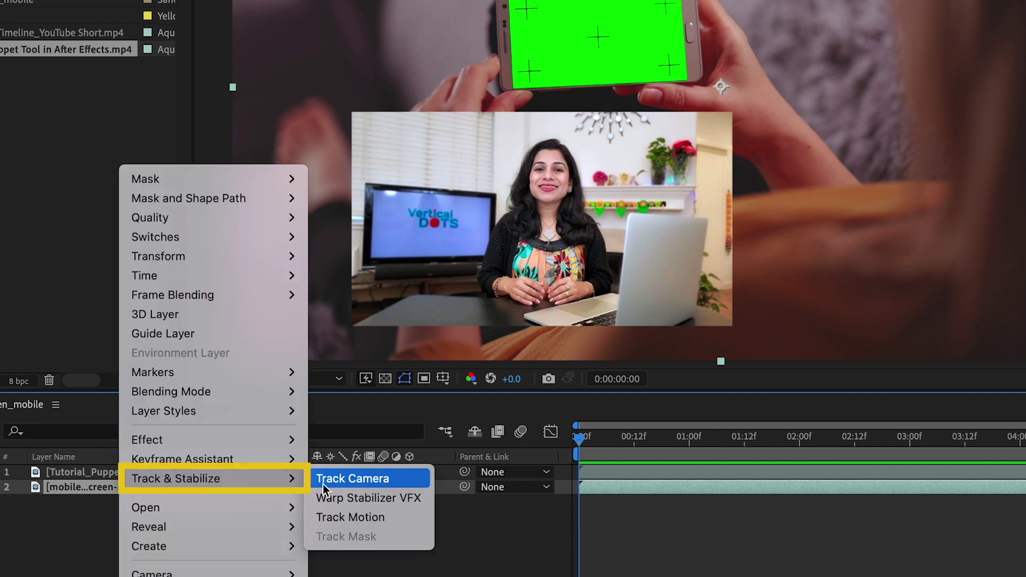
pyautogui.click(340, 519)
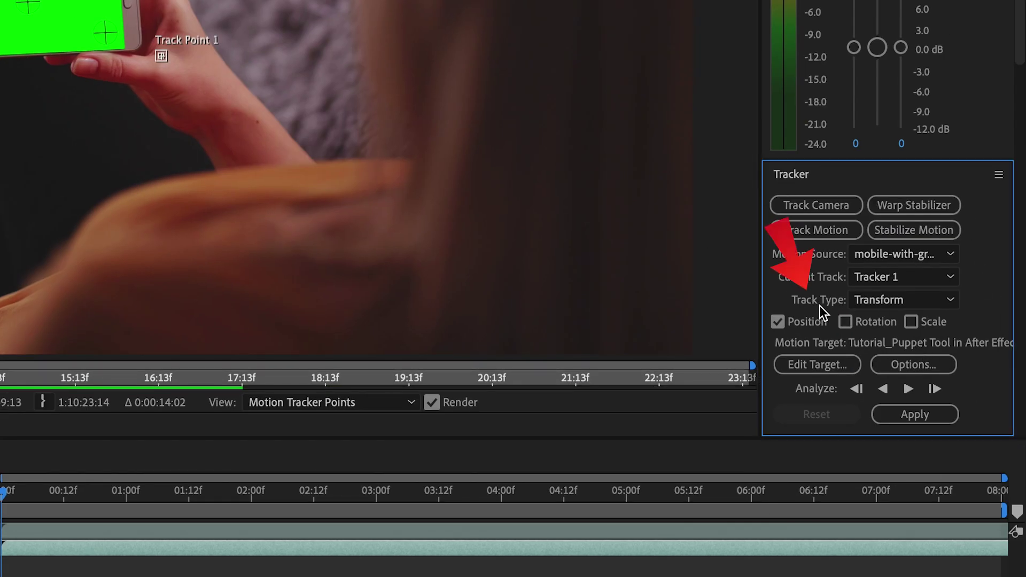
pyautogui.click(952, 300)
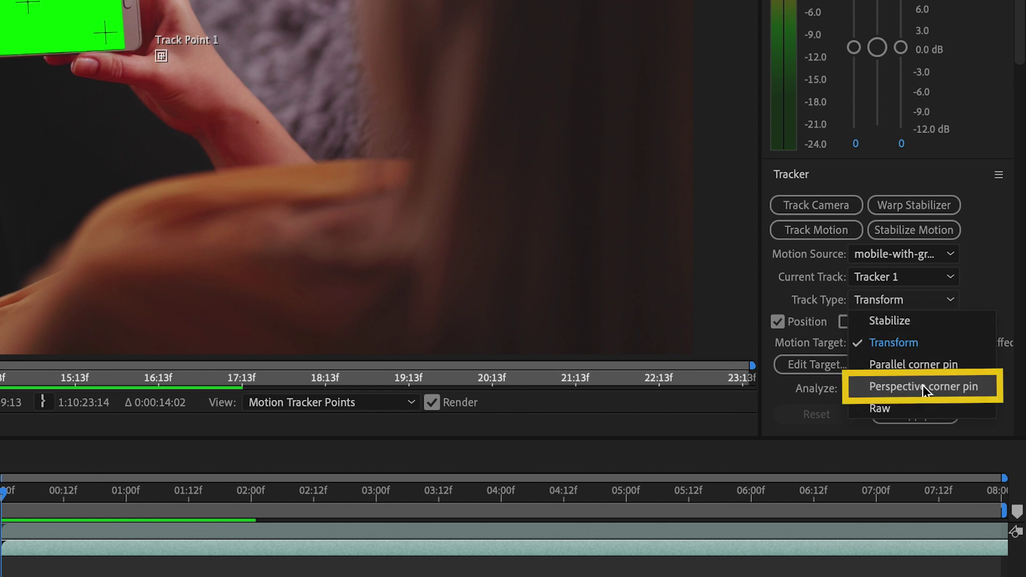
pyautogui.click(954, 385)
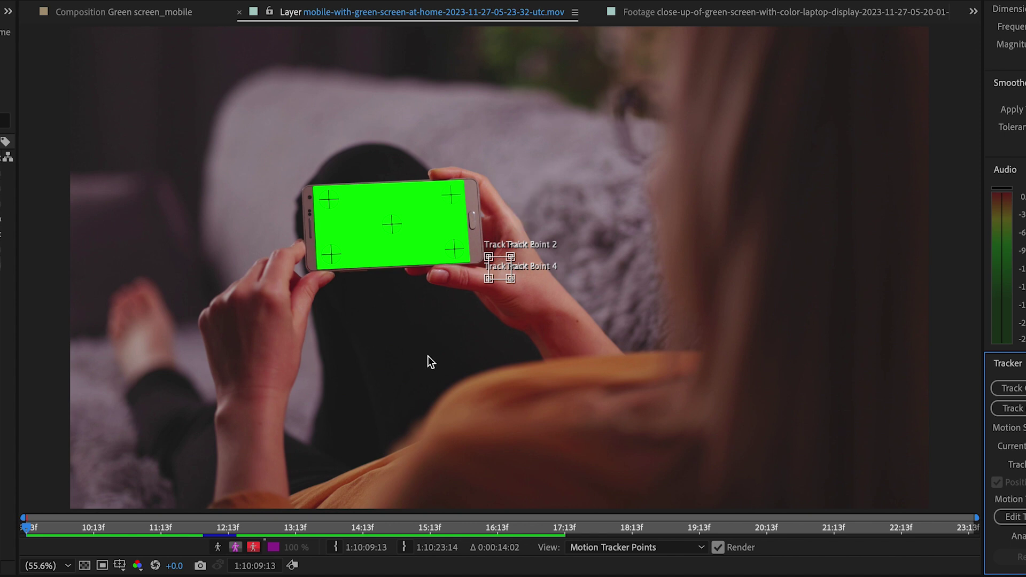
pyautogui.scroll(2, 428, 356)
pyautogui.scroll(2, 428, 356)
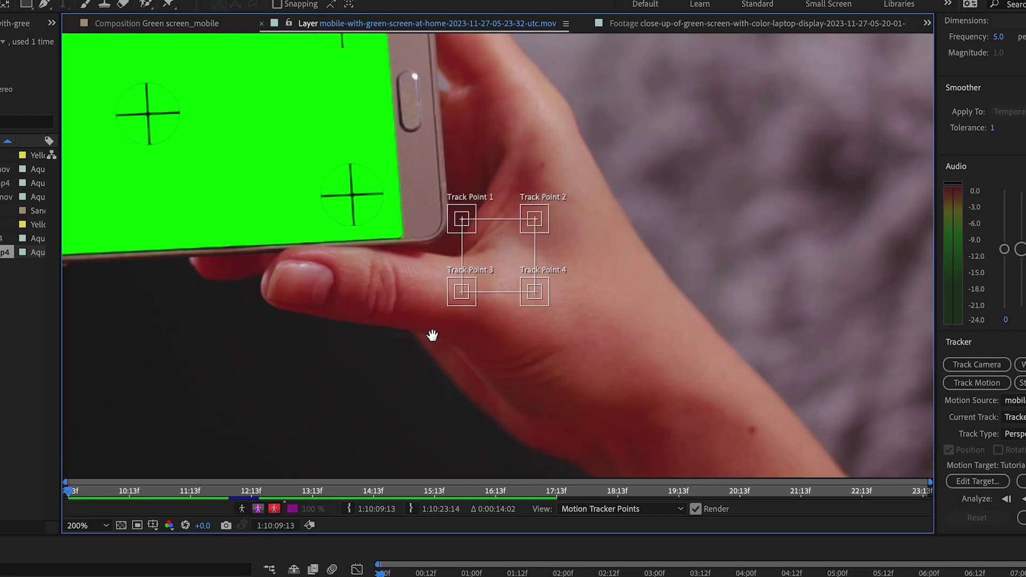
# Drag all four track points onto the phone screen's corner markers, then fit the viewer.
pyautogui.moveTo(432, 335); pyautogui.dragTo(596, 420)
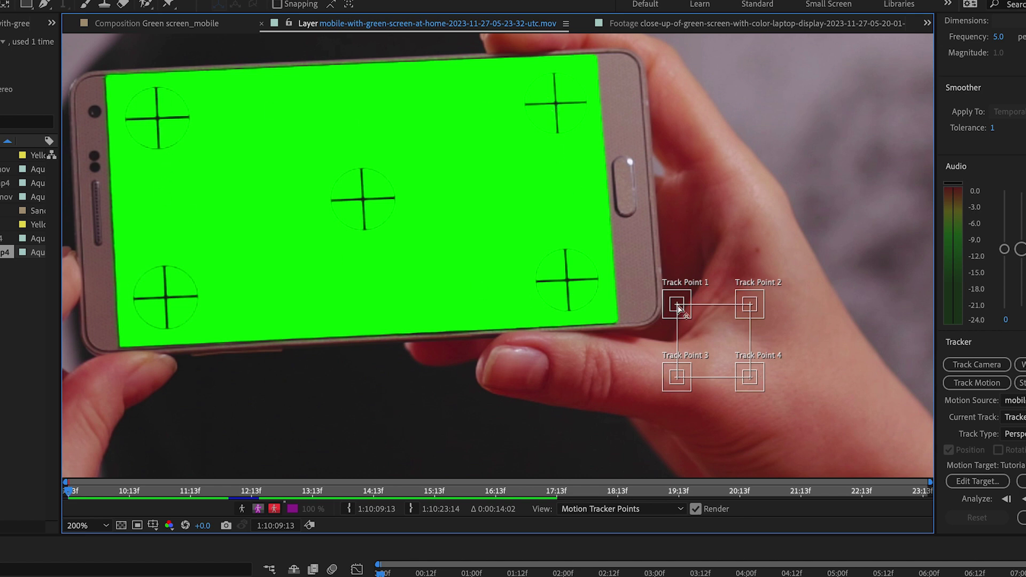
pyautogui.moveTo(677, 307); pyautogui.dragTo(161, 138)
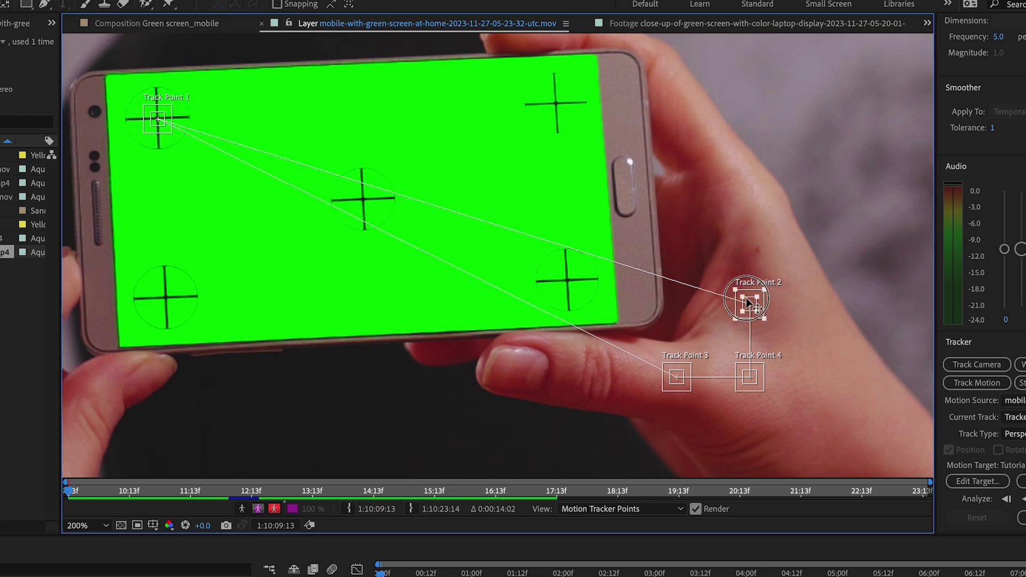
pyautogui.moveTo(753, 307); pyautogui.dragTo(560, 107)
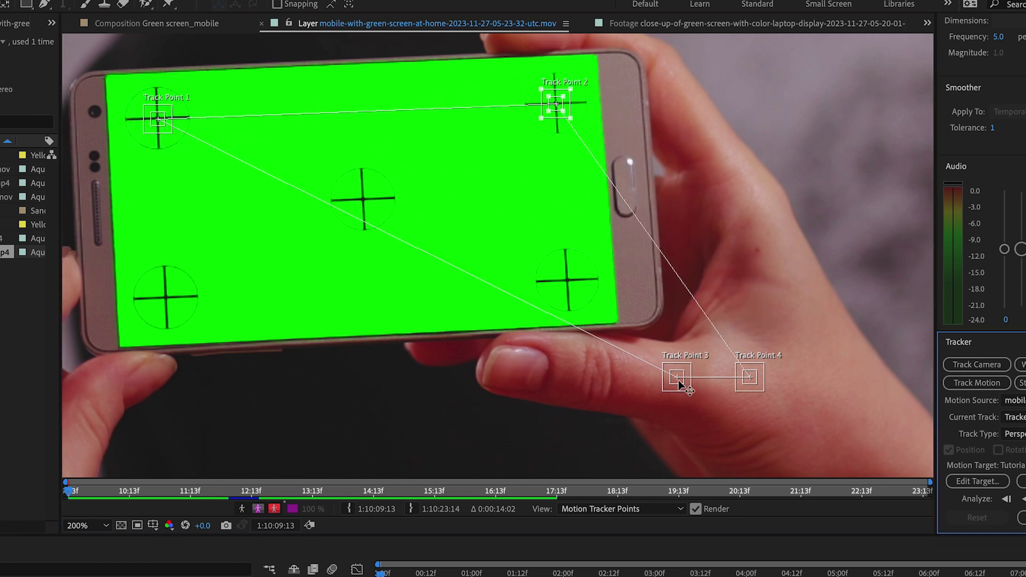
pyautogui.moveTo(680, 382); pyautogui.dragTo(170, 304)
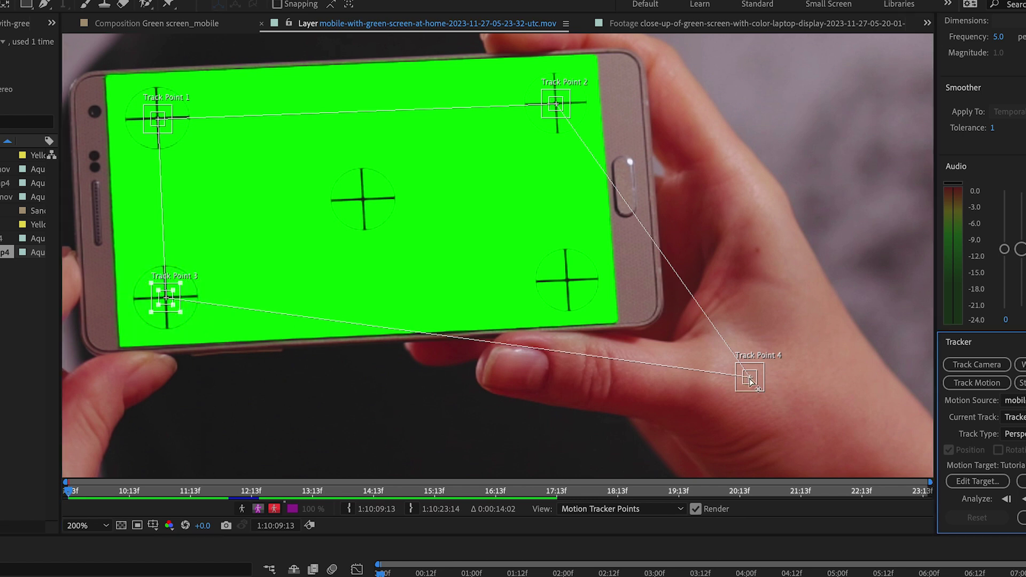
pyautogui.moveTo(752, 381); pyautogui.dragTo(568, 282)
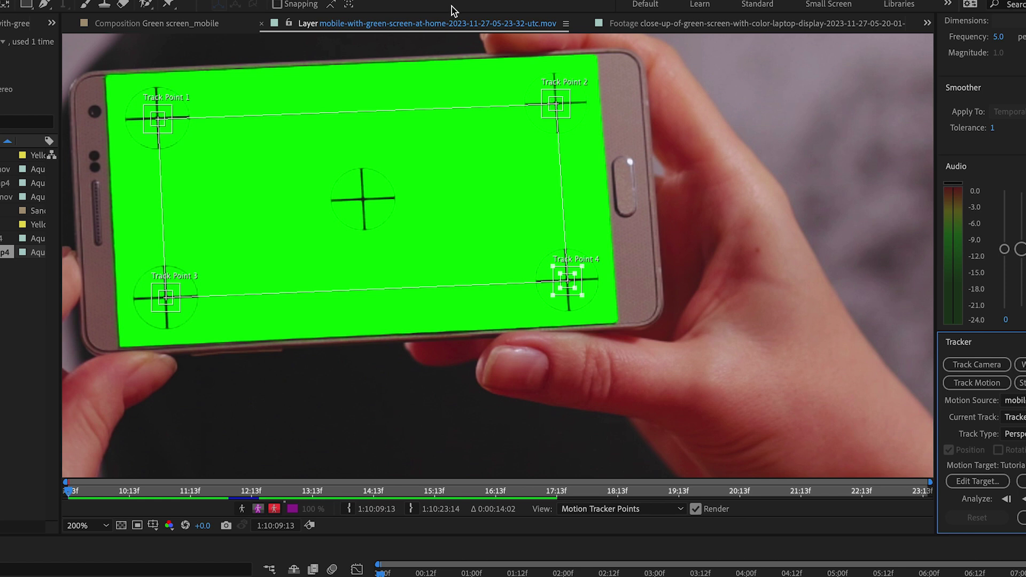
pyautogui.click(105, 526)
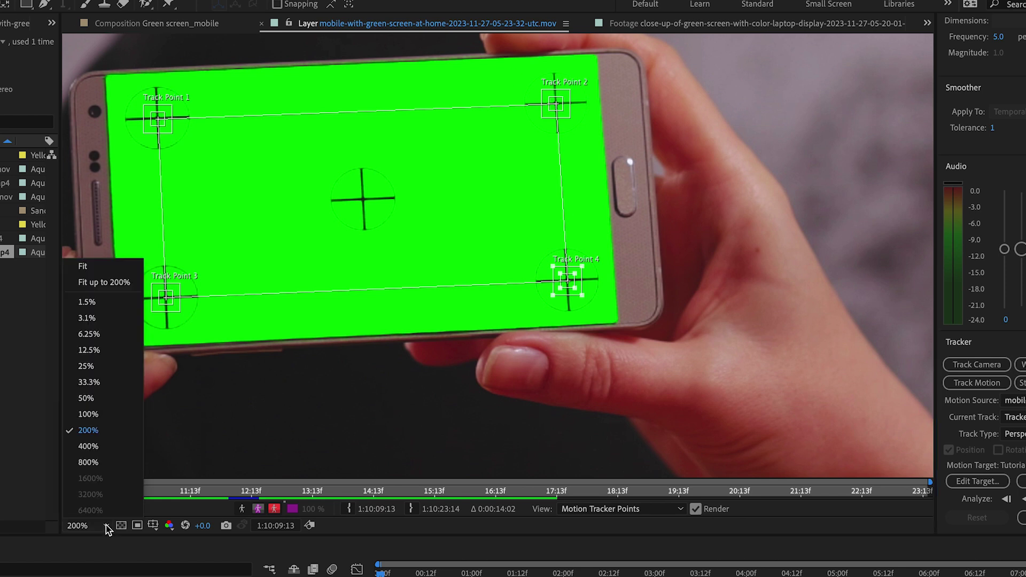
pyautogui.click(102, 303)
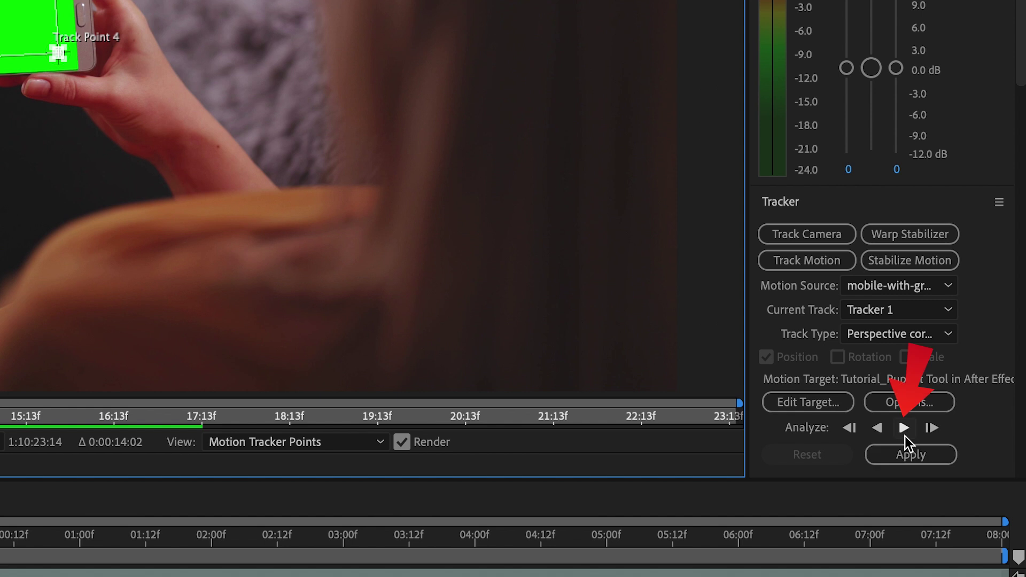
# Analyze the phone track forward and apply it as a corner pin to the tutorial layer.
pyautogui.click(903, 428)
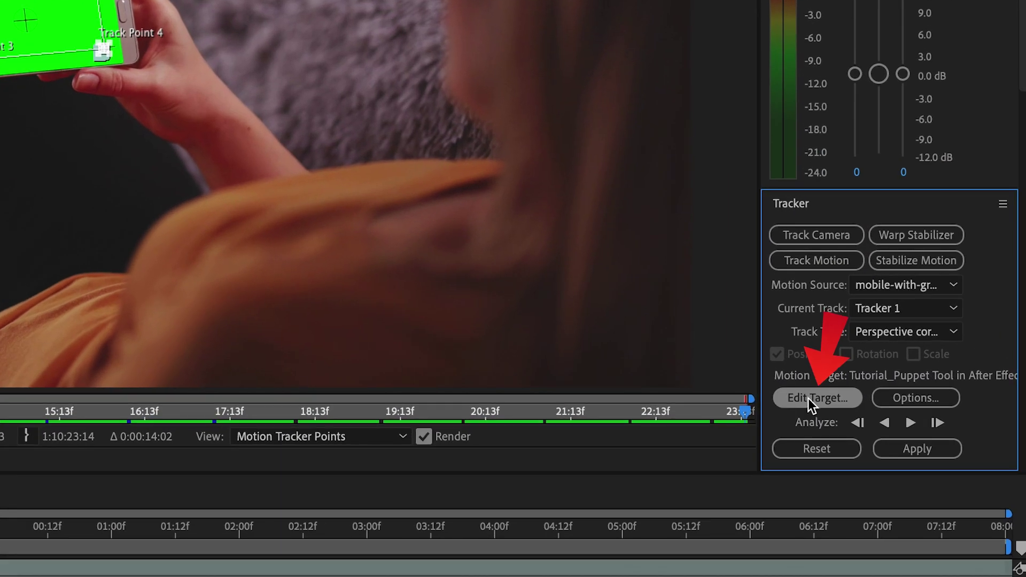
pyautogui.click(809, 398)
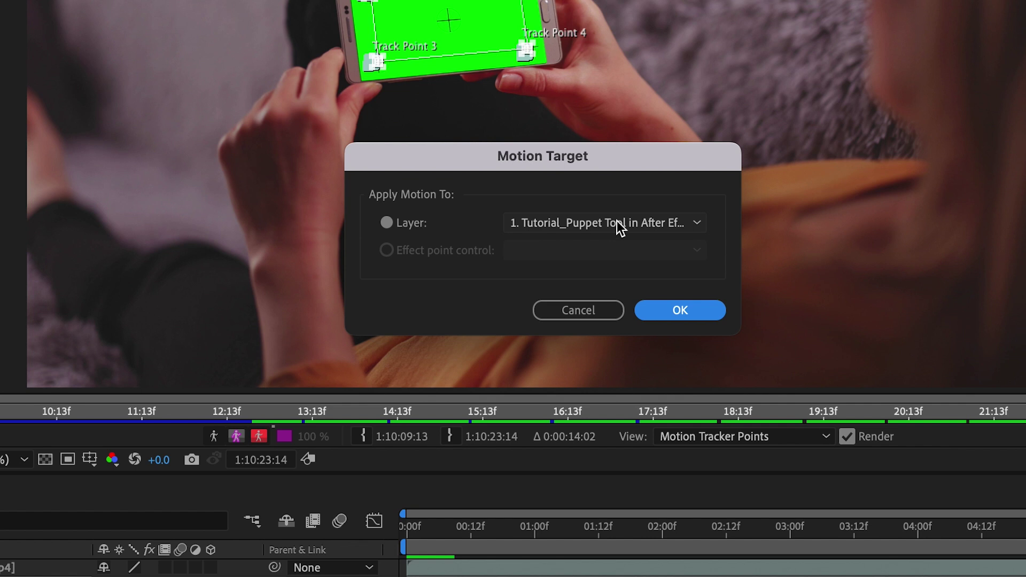
pyautogui.click(617, 222)
pyautogui.click(654, 246)
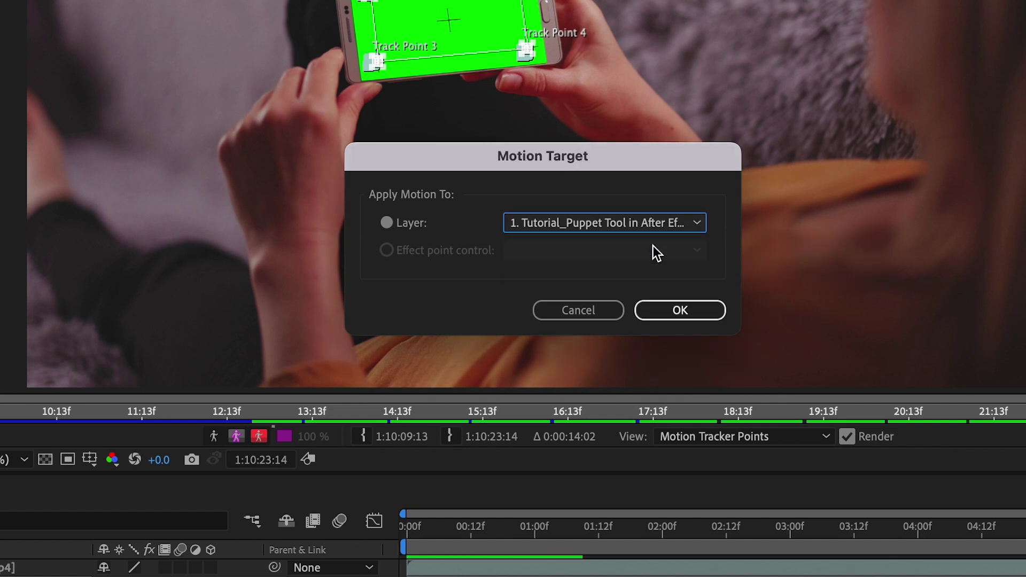
pyautogui.click(693, 310)
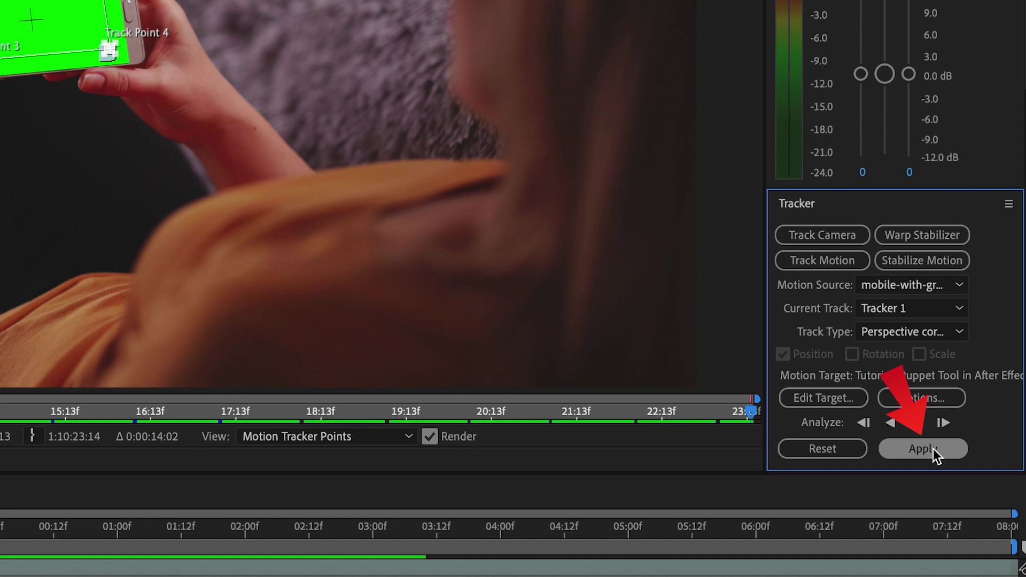
pyautogui.click(932, 450)
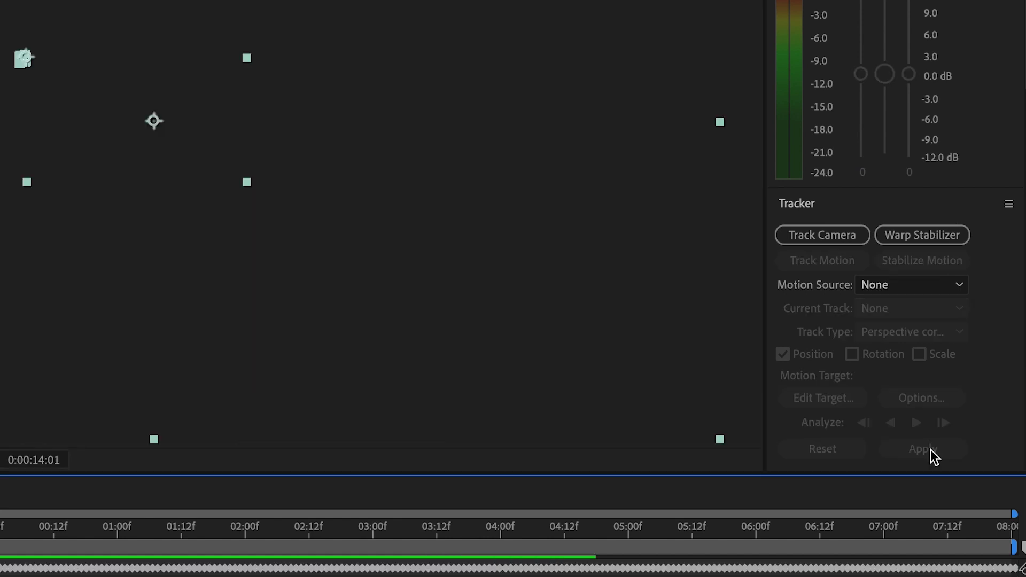
pyautogui.click(438, 447)
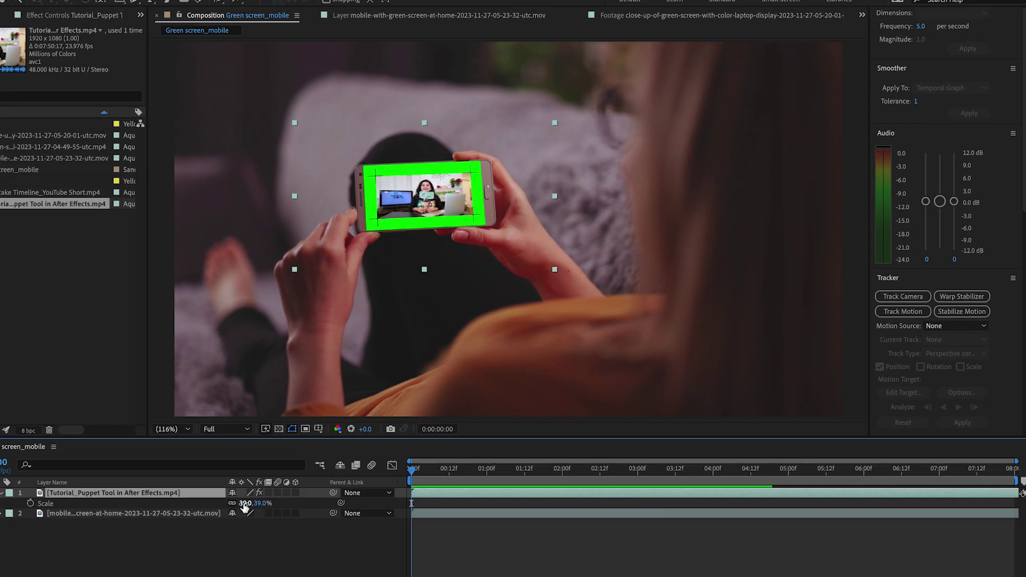
# Scale the tutorial layer to 61% and move it below the phone footage layer.
pyautogui.moveTo(245, 504); pyautogui.dragTo(258, 504)
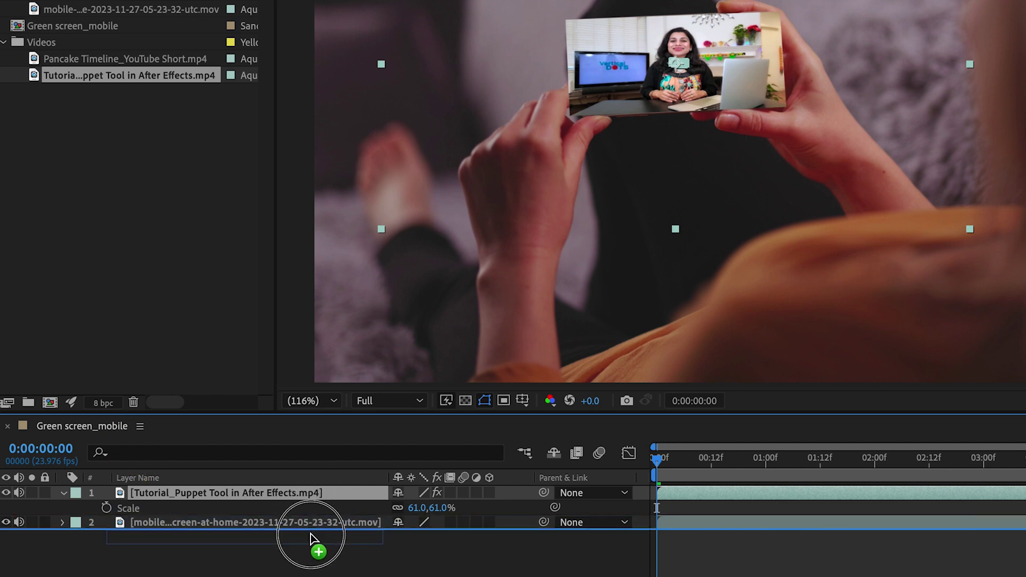
pyautogui.moveTo(317, 491); pyautogui.dragTo(311, 535)
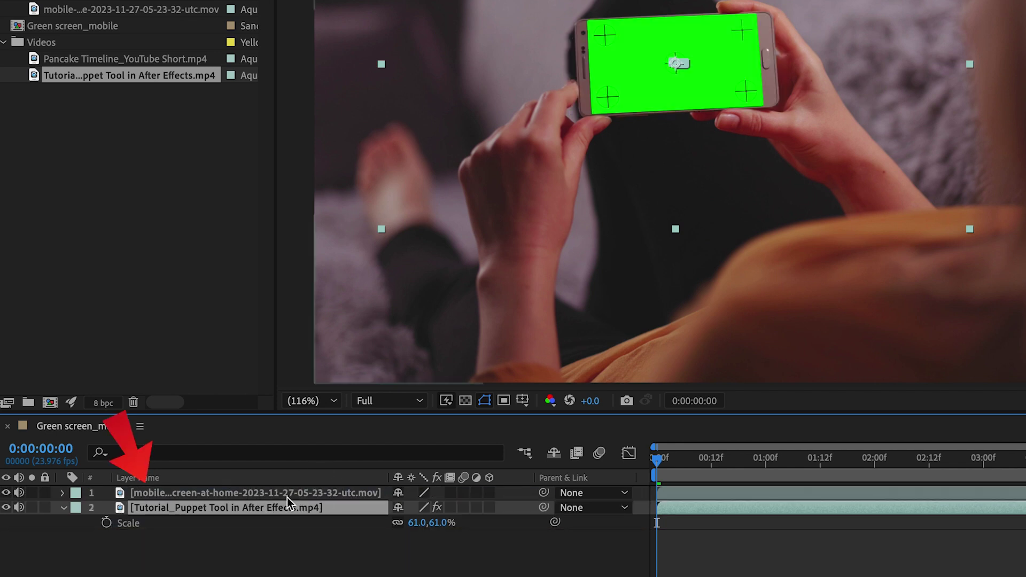
# Apply the Keylight (1.2) effect to the phone footage layer.
pyautogui.click(287, 494)
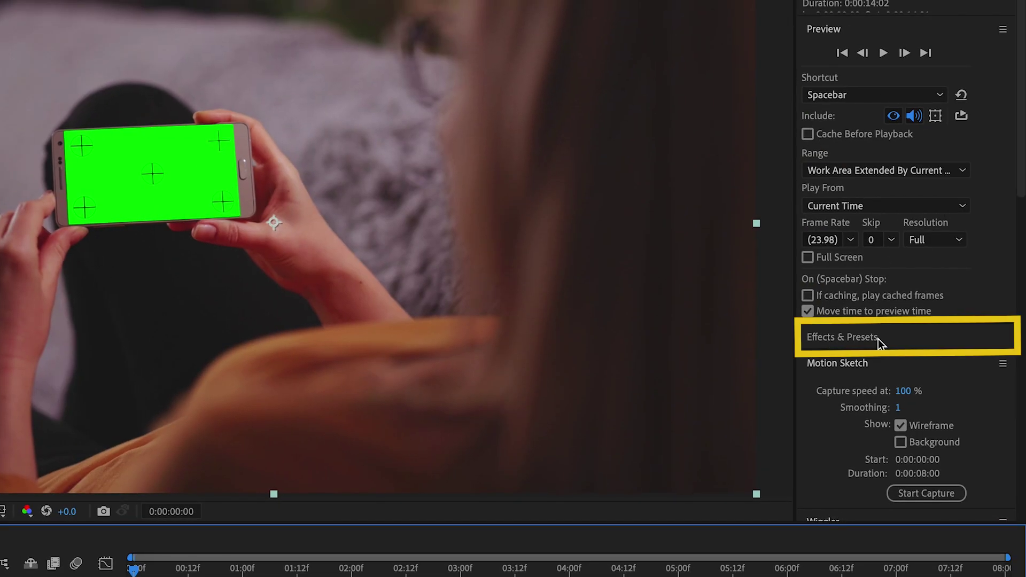
pyautogui.click(842, 337)
pyautogui.click(860, 360)
pyautogui.write('keyli')
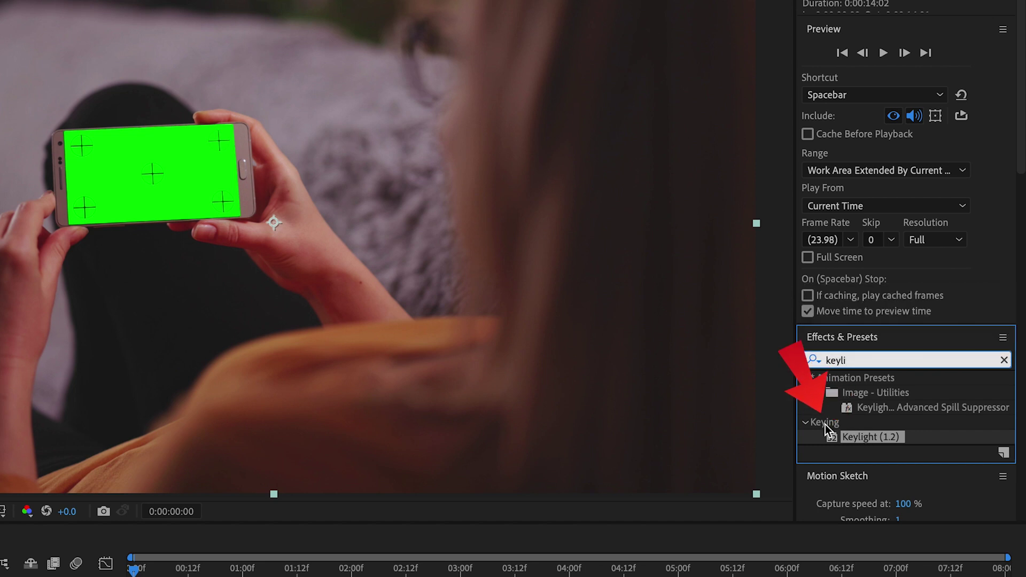
pyautogui.doubleClick(867, 439)
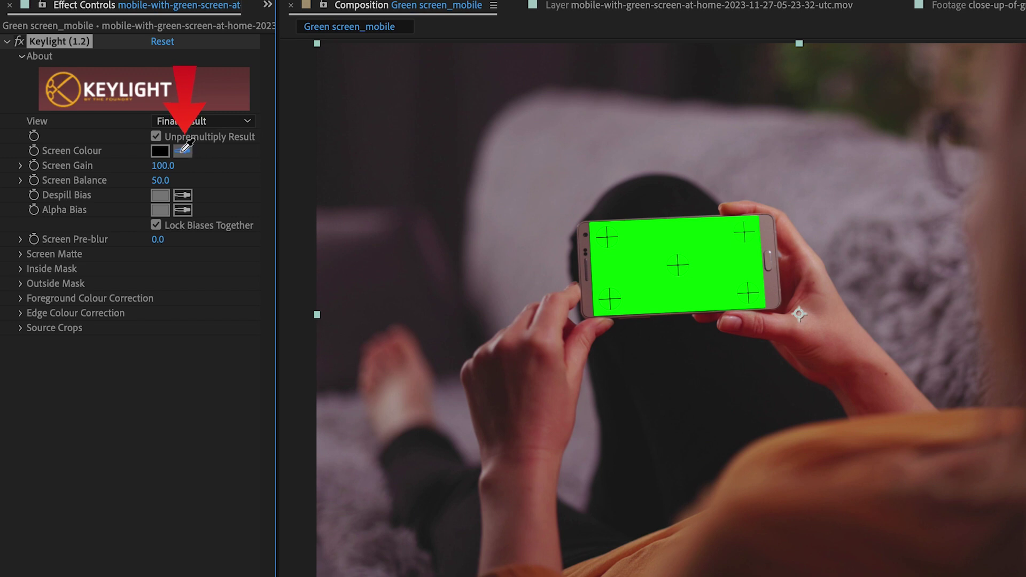
# Sample the green screen as Keylight's Screen Colour and view the Screen Matte.
pyautogui.click(184, 151)
pyautogui.click(669, 236)
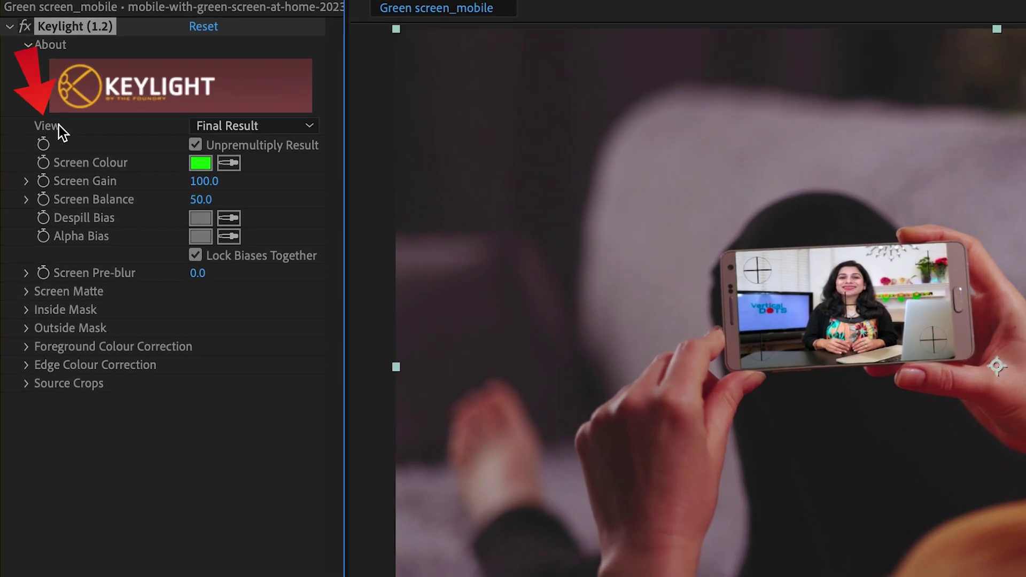
pyautogui.click(308, 127)
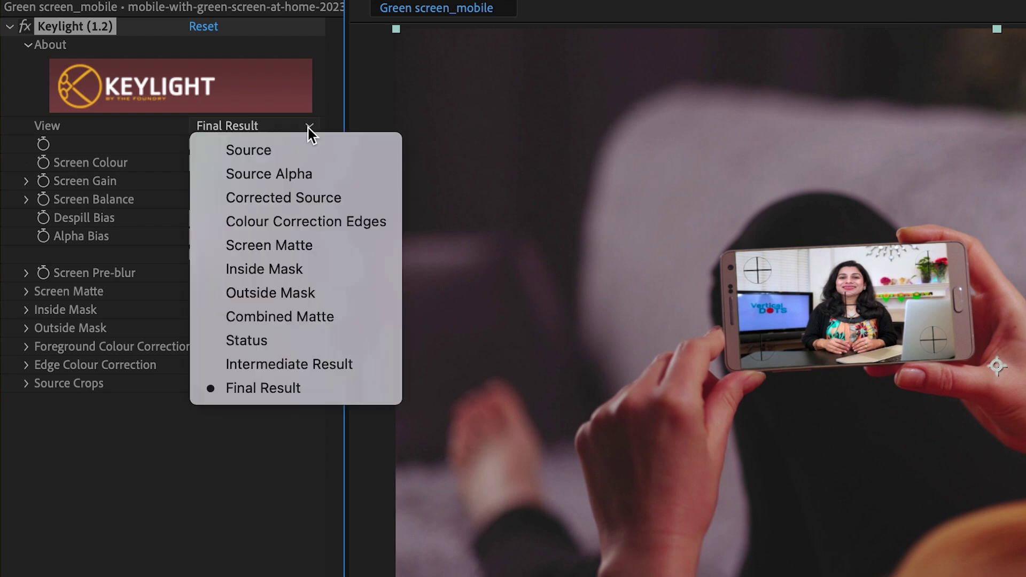
pyautogui.click(295, 250)
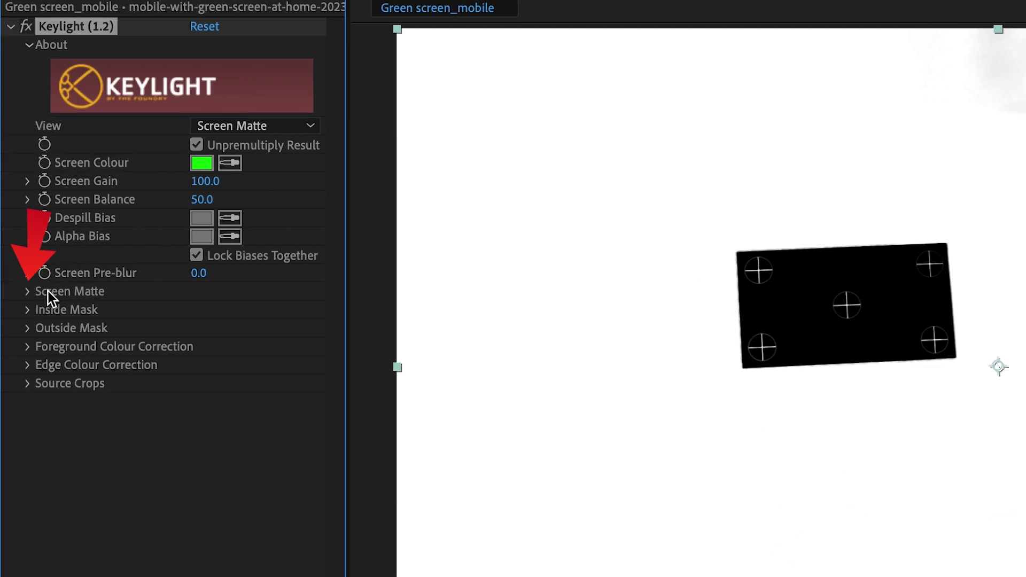
# Set Clip White 16 and Clip Black 10, then raise Screen Despot White to erase the markers.
pyautogui.click(29, 291)
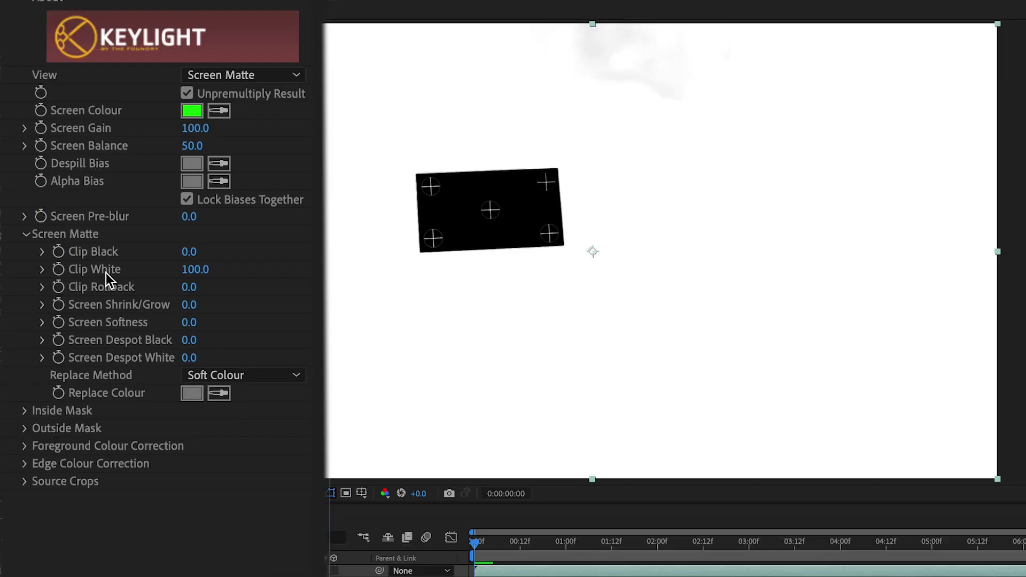
pyautogui.moveTo(206, 328); pyautogui.dragTo(195, 328)
pyautogui.moveTo(183, 274); pyautogui.dragTo(101, 287)
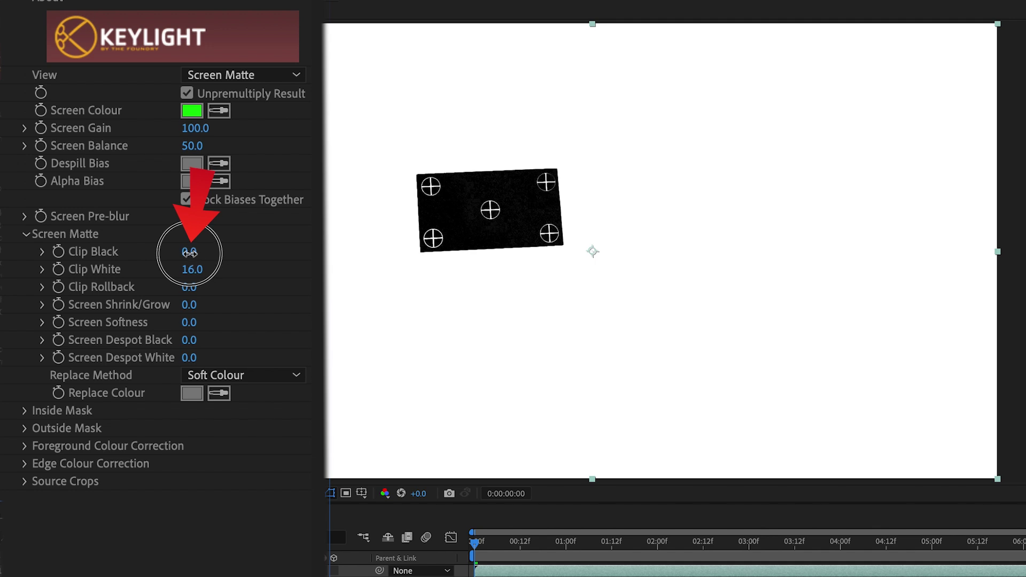
pyautogui.moveTo(190, 252); pyautogui.dragTo(208, 263)
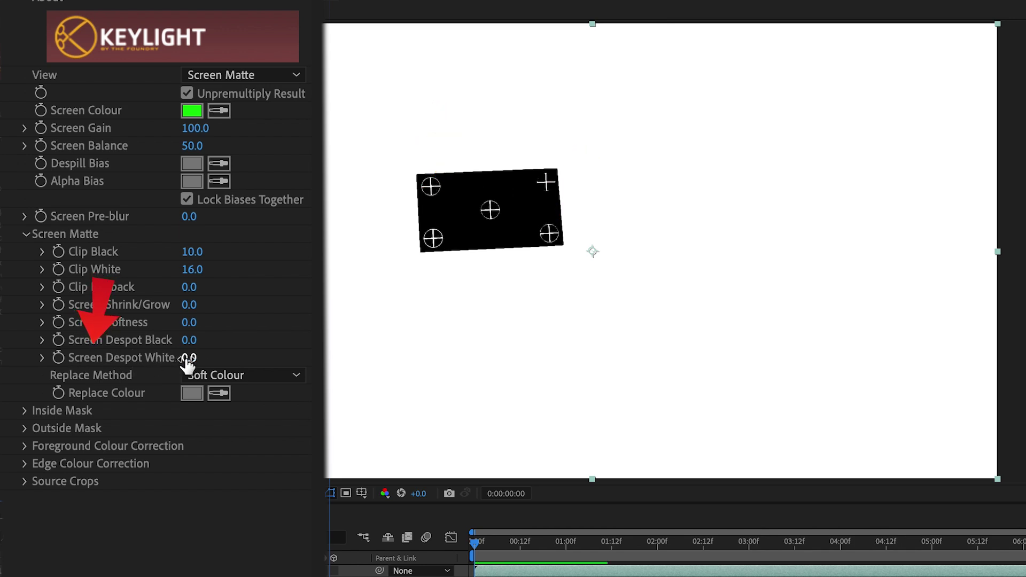
pyautogui.moveTo(188, 358); pyautogui.dragTo(248, 363)
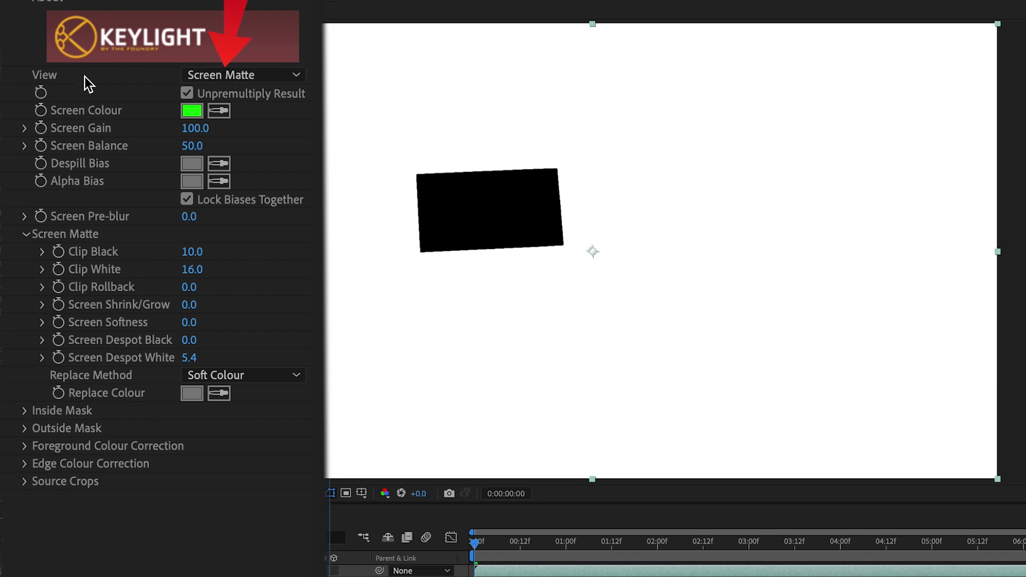
# Switch Keylight's view to Final Result and play back the phone composite.
pyautogui.click(276, 74)
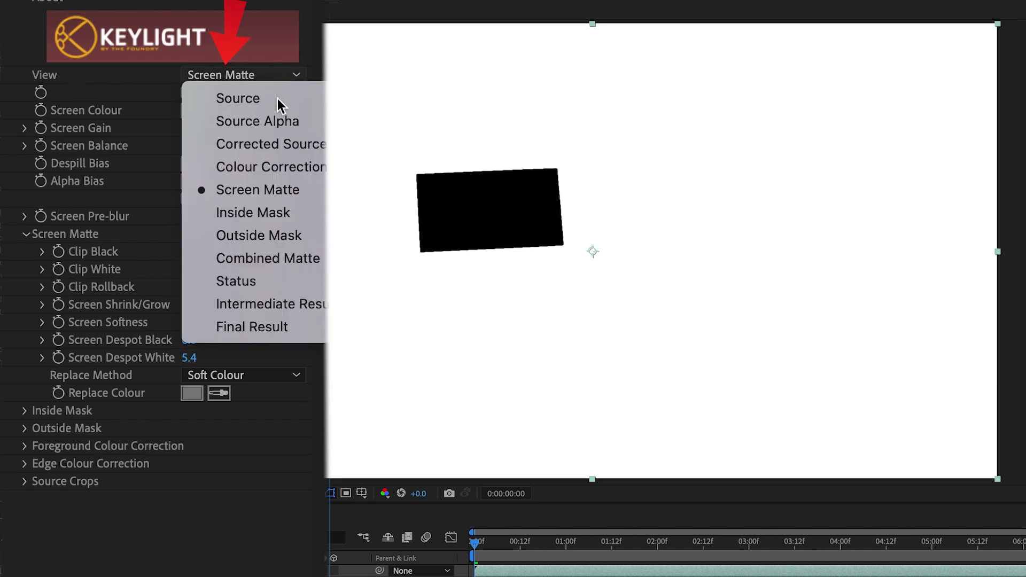
pyautogui.click(276, 329)
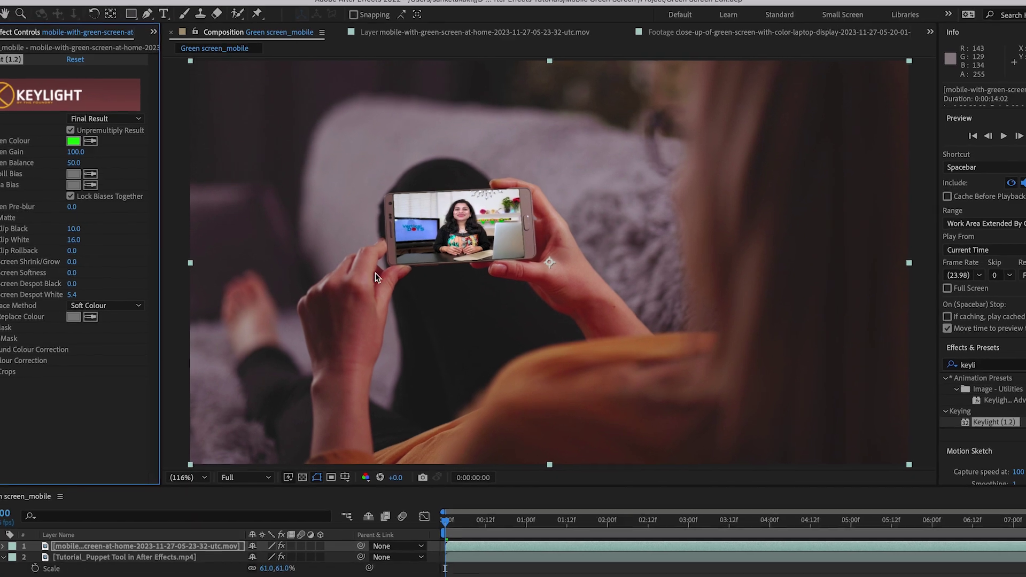
pyautogui.press('space')
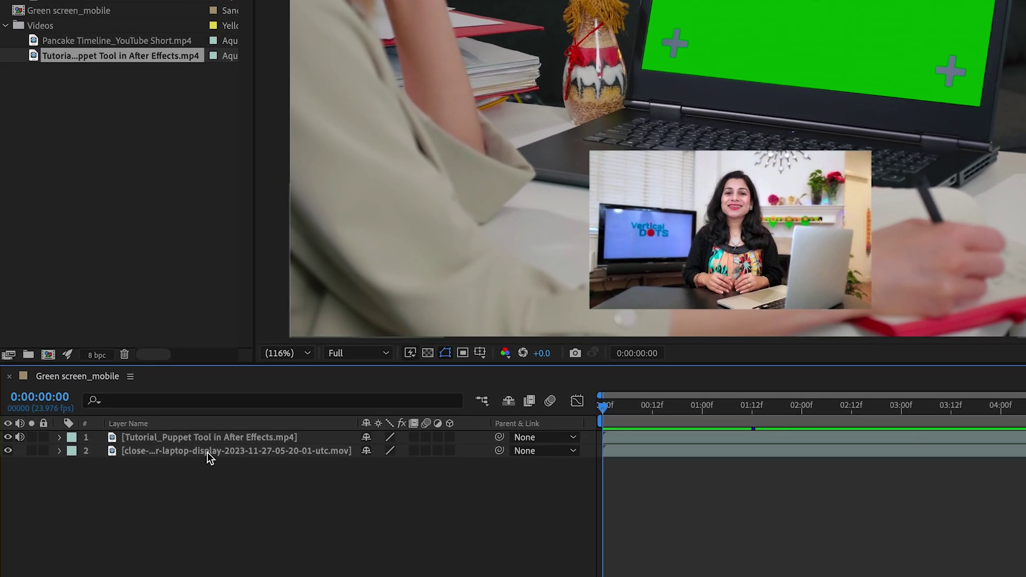
# Select the laptop footage layer (layer 2) and bring up its layer options menu.
pyautogui.click(292, 451)
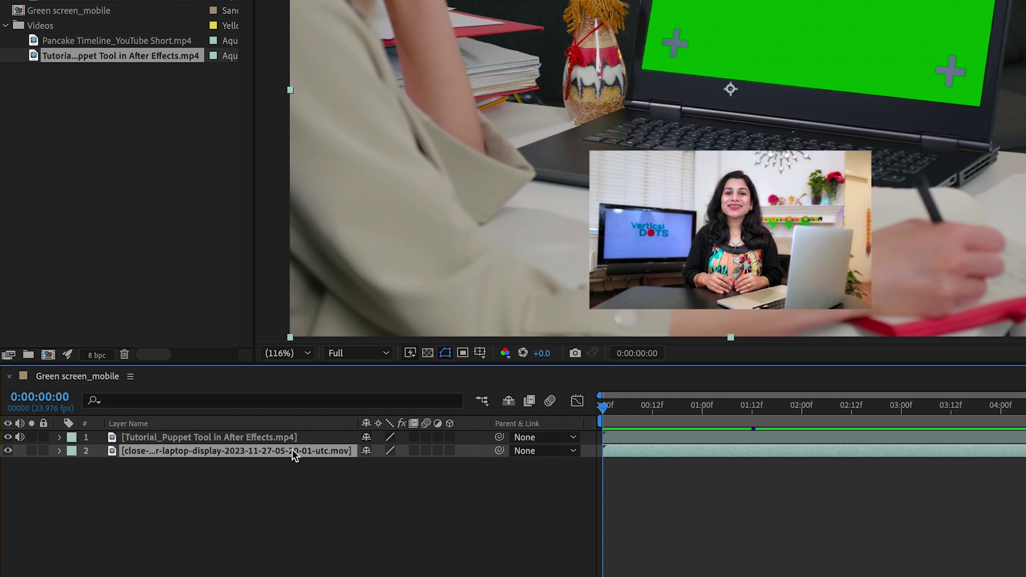
pyautogui.rightClick(292, 450)
pyautogui.moveTo(375, 443)
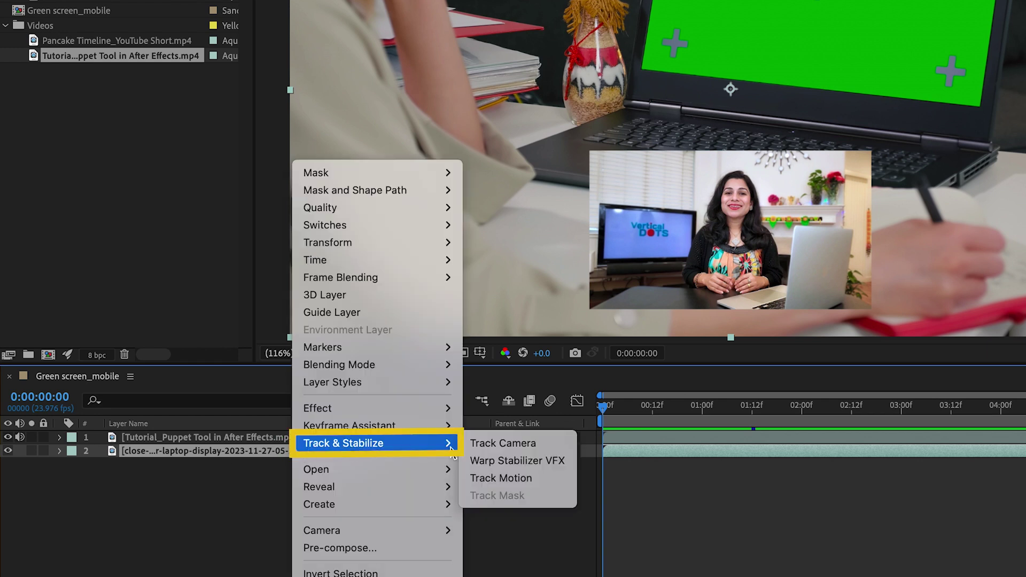
# Start Track Motion on the laptop layer with the Perspective corner pin track type.
pyautogui.click(500, 478)
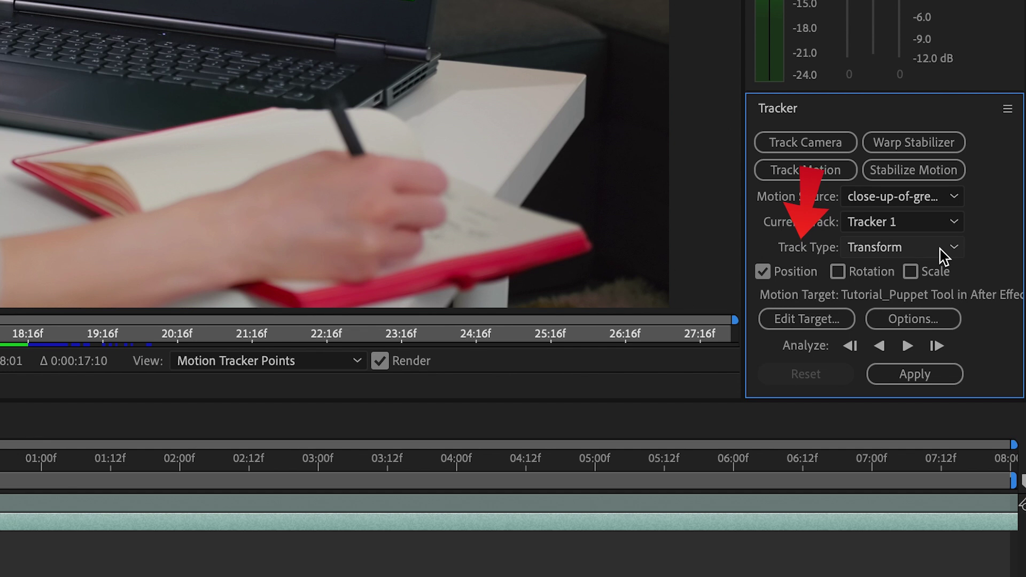
pyautogui.click(954, 248)
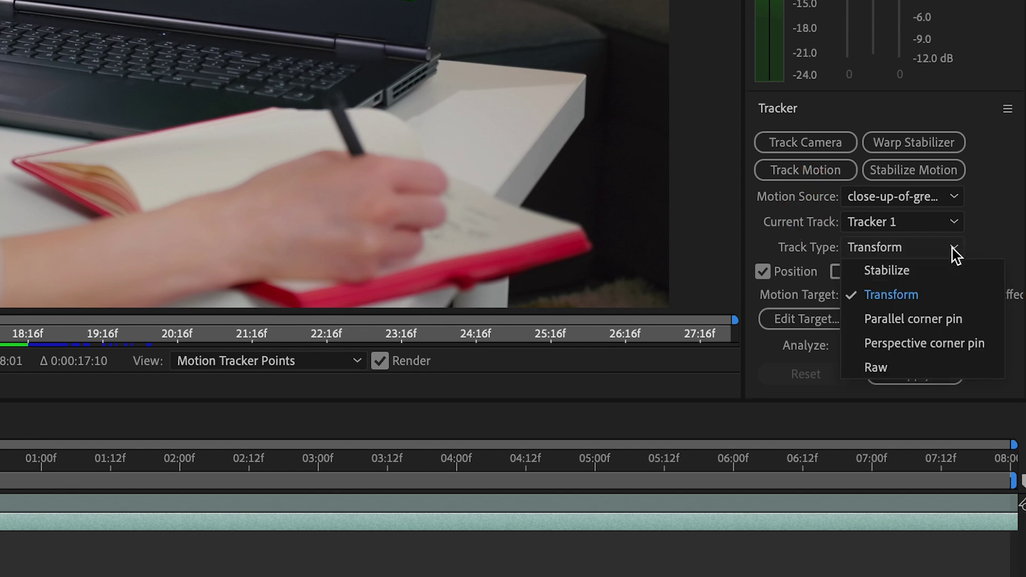
pyautogui.click(923, 342)
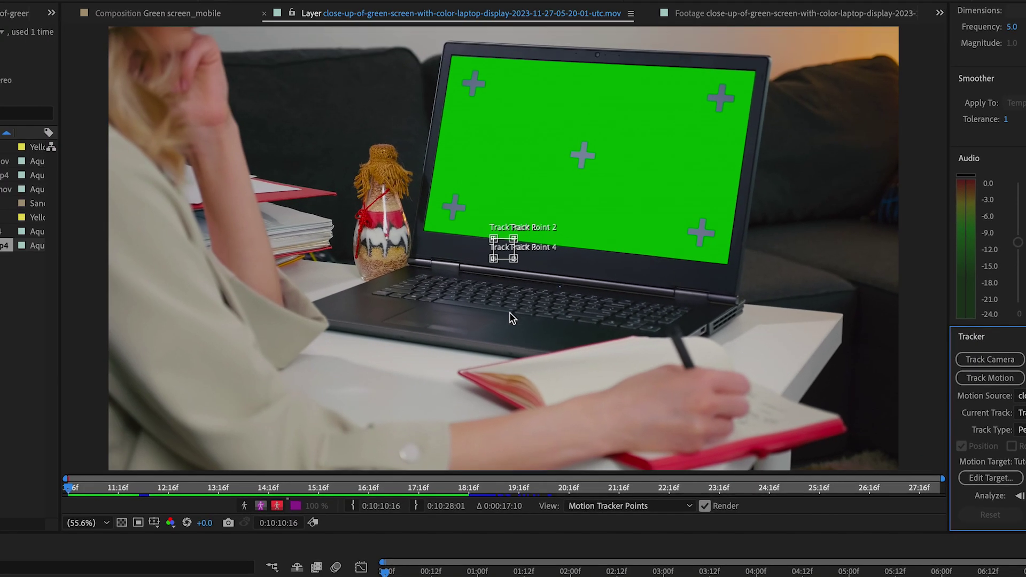
pyautogui.scroll(3, 512, 318)
# Drag all four track points onto the laptop screen's corner crosses, then fit the viewer.
pyautogui.moveTo(397, 356); pyautogui.dragTo(361, 78)
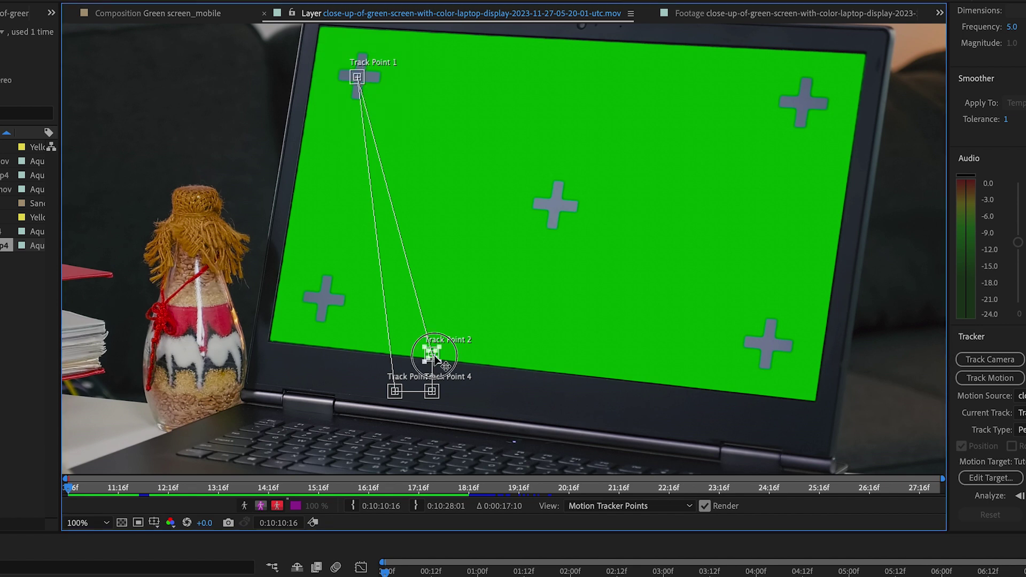
pyautogui.moveTo(433, 354); pyautogui.dragTo(806, 105)
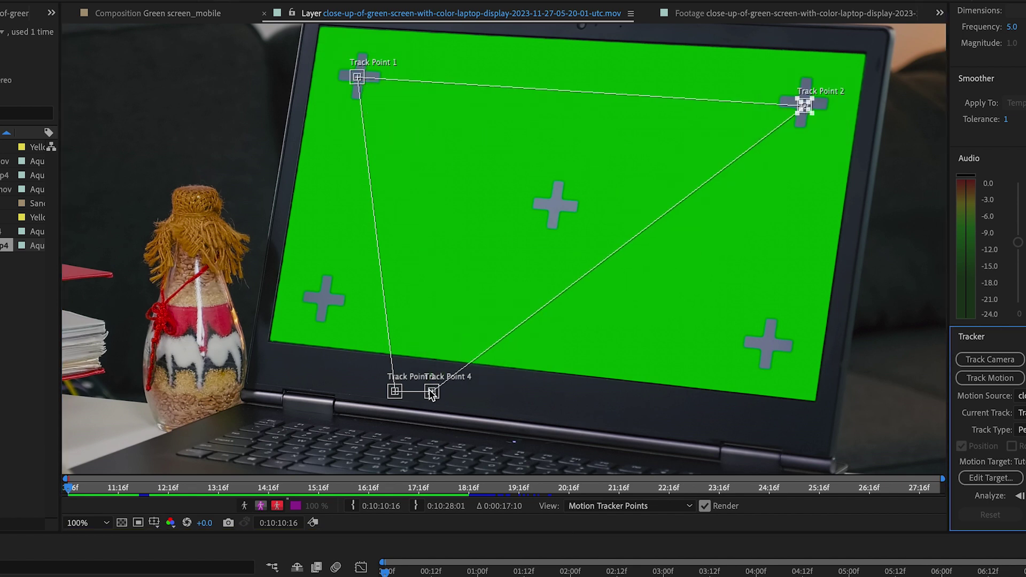
pyautogui.moveTo(433, 392); pyautogui.dragTo(769, 345)
pyautogui.moveTo(396, 392)
pyautogui.mouseDown()
pyautogui.moveTo(322, 311)
pyautogui.moveTo(324, 299)
pyautogui.mouseUp()
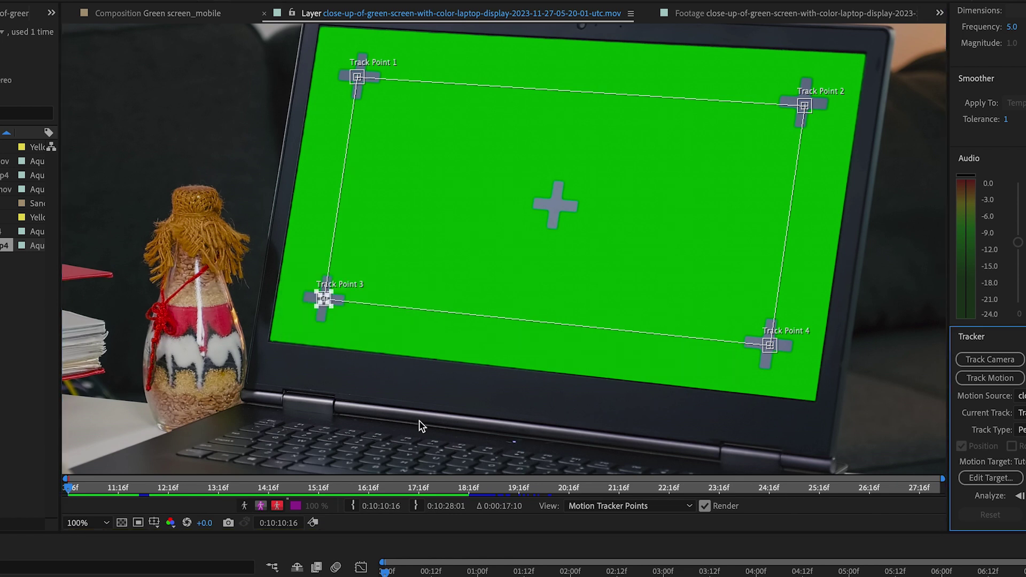
pyautogui.click(107, 523)
pyautogui.click(105, 275)
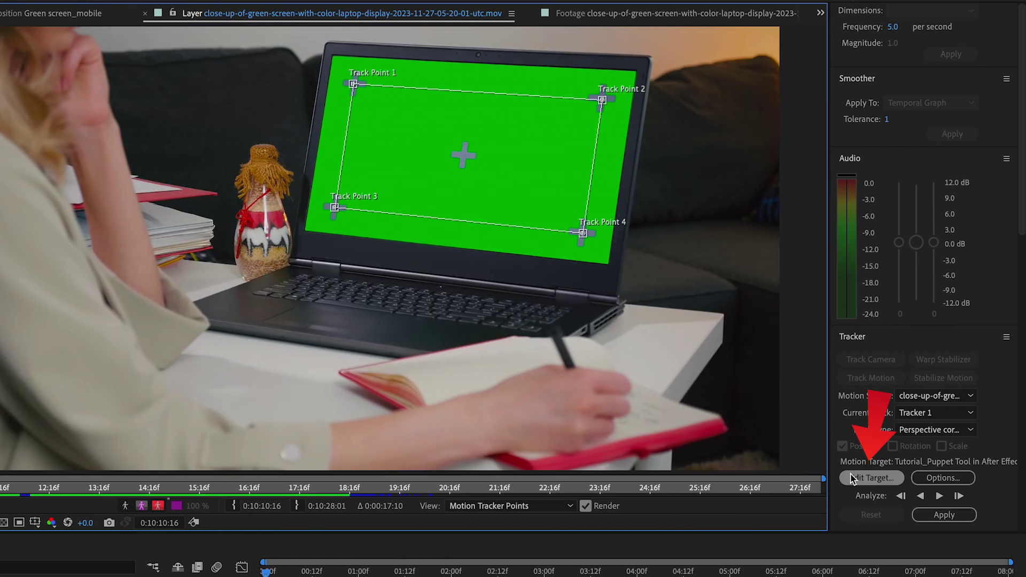
# Track the laptop screen corners forward and apply the corner pin to the Tutorial layer.
pyautogui.click(854, 480)
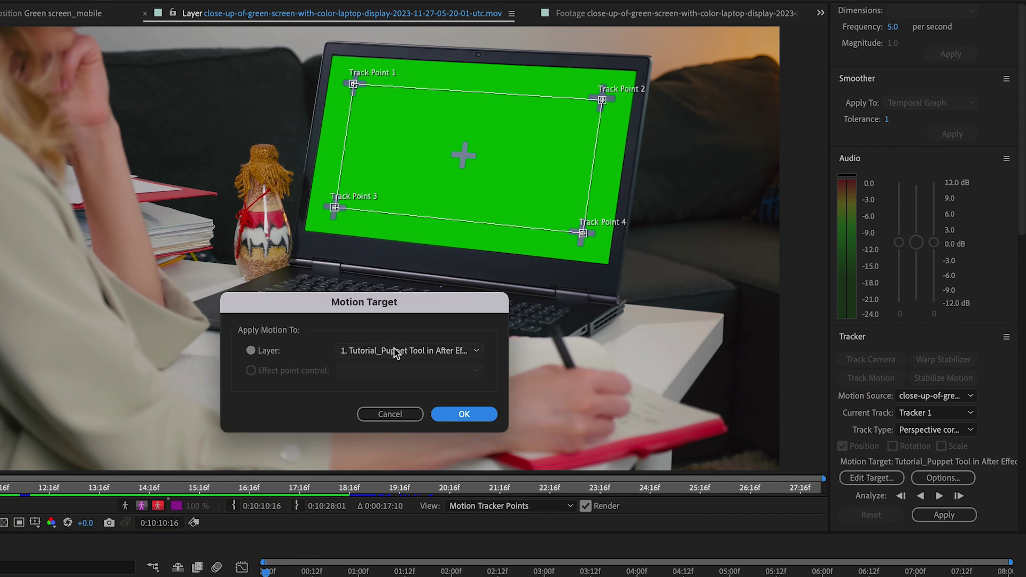
pyautogui.click(465, 415)
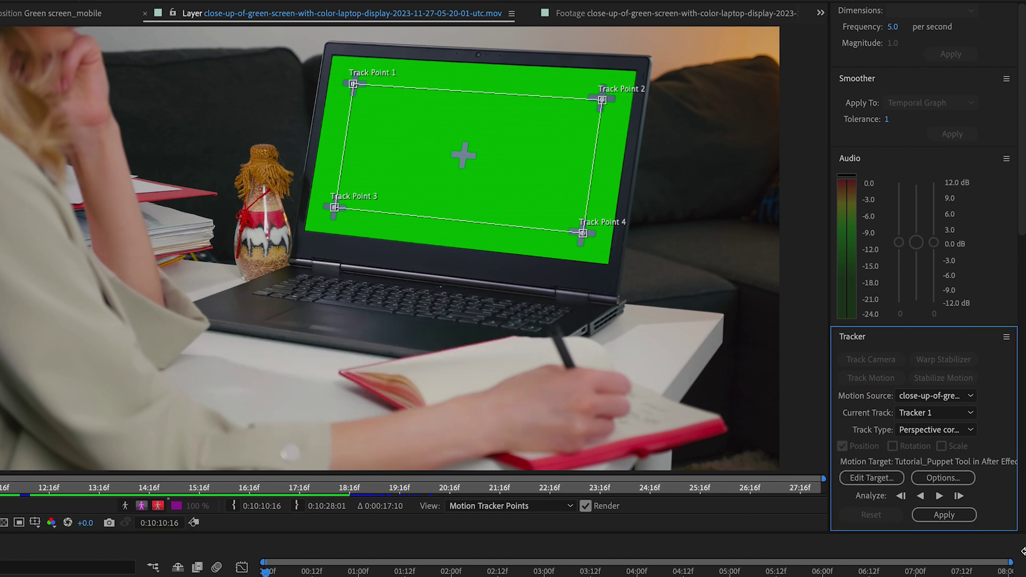
pyautogui.click(940, 498)
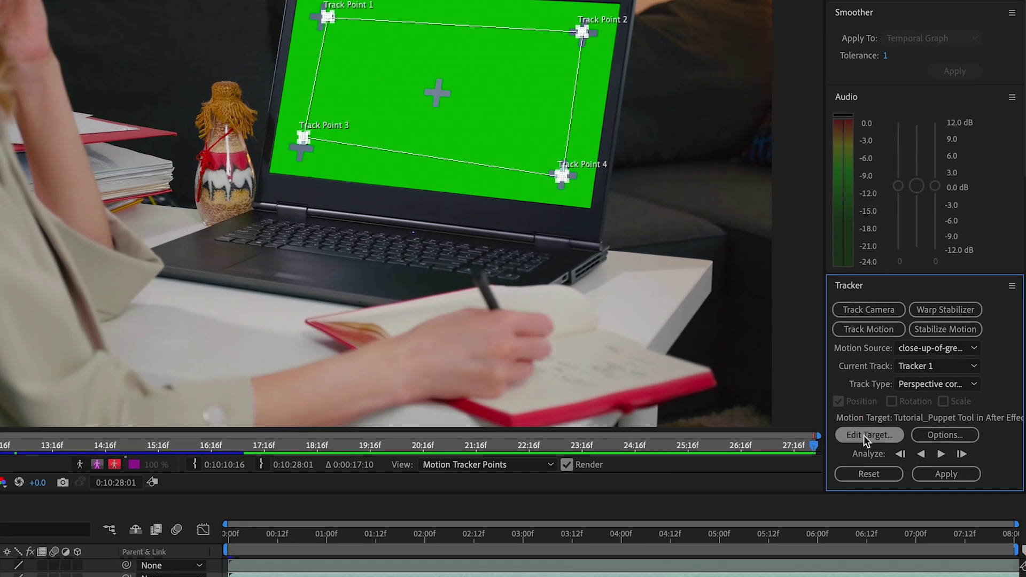
pyautogui.click(864, 435)
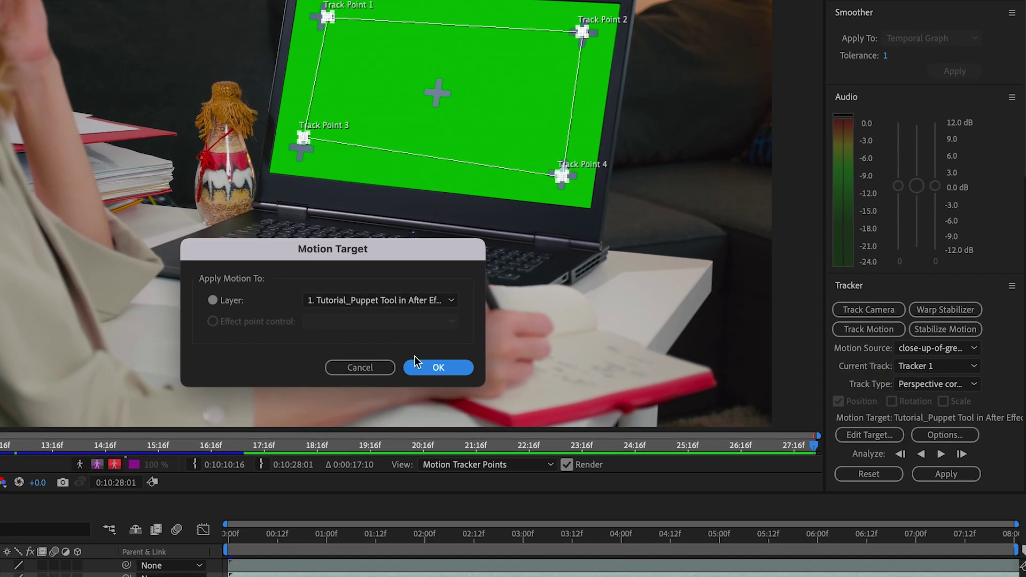
pyautogui.click(439, 367)
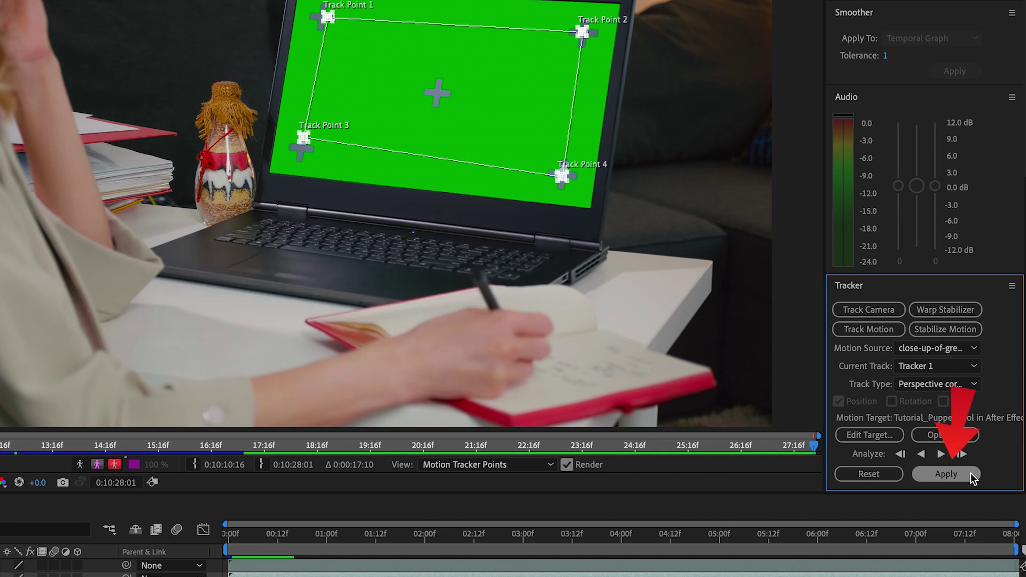
pyautogui.click(947, 474)
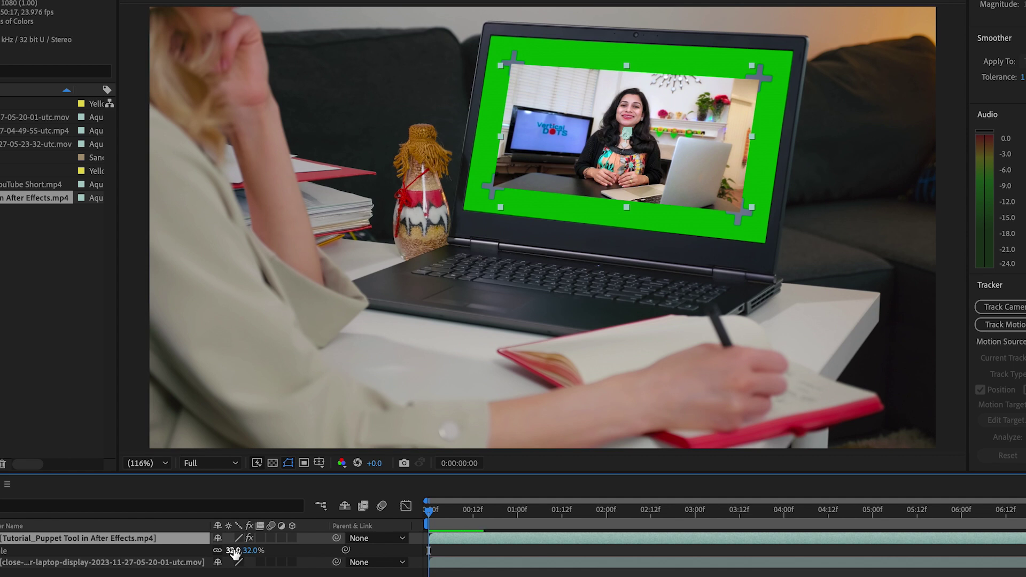
# Scale the Tutorial layer to 50% and move the selected laptop footage layer above it.
pyautogui.moveTo(235, 552); pyautogui.dragTo(247, 552)
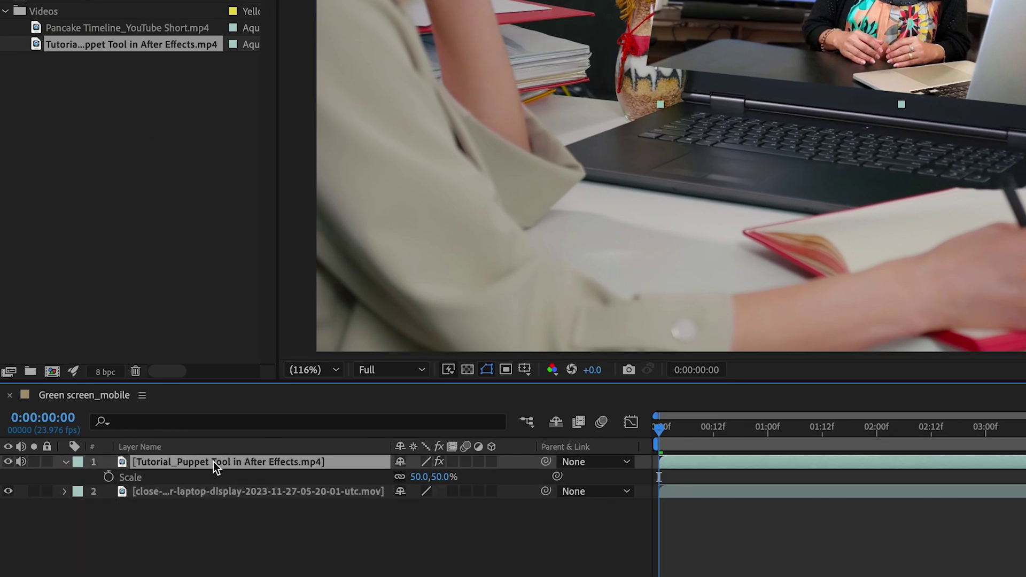
pyautogui.moveTo(210, 499); pyautogui.dragTo(209, 466)
pyautogui.click(209, 463)
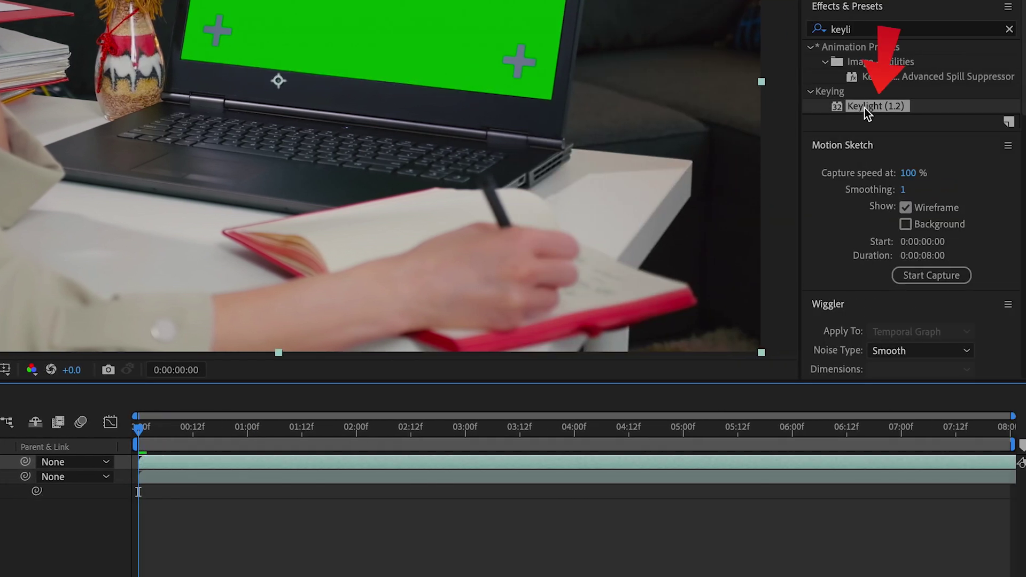
# Apply Keylight (1.2) to the laptop layer, sample its green screen, and view the Screen Matte.
pyautogui.doubleClick(865, 109)
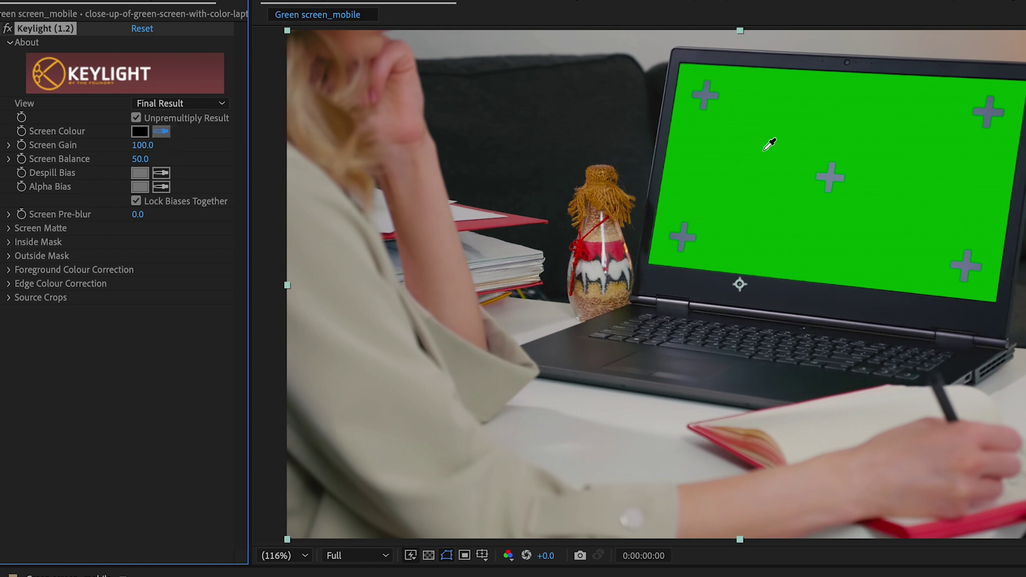
pyautogui.click(786, 157)
pyautogui.click(222, 104)
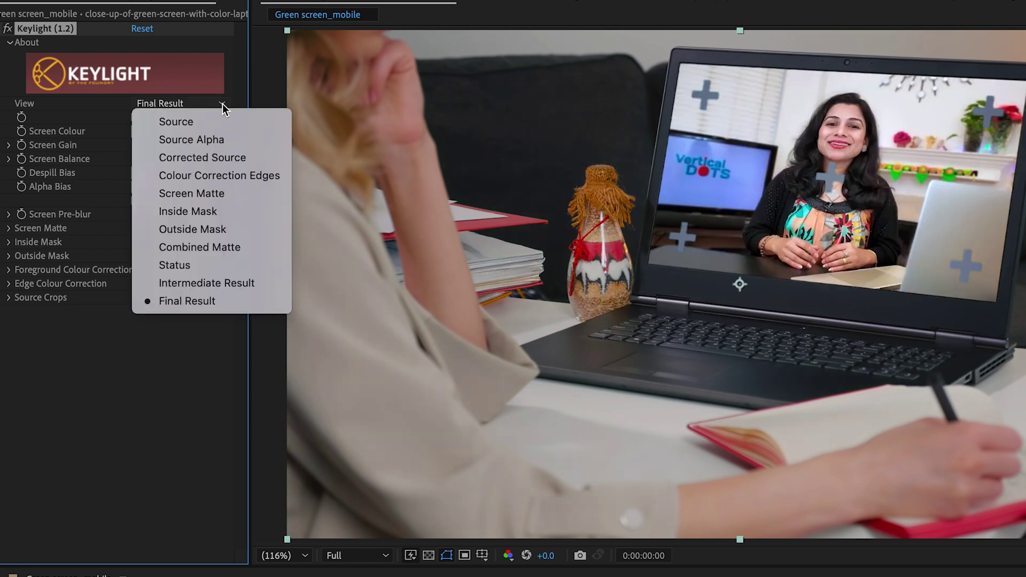
pyautogui.click(192, 194)
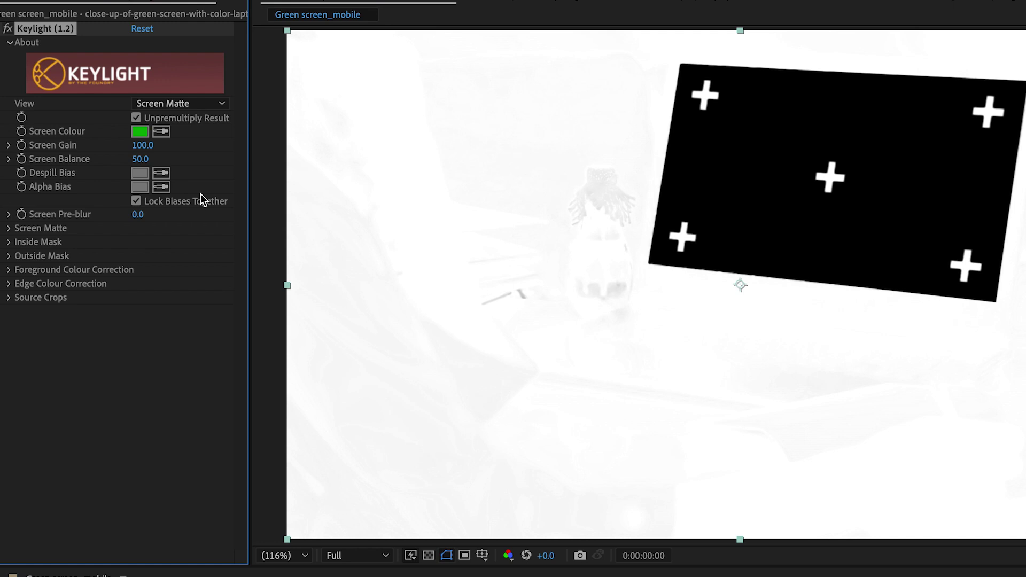
# Set Keylight's Screen Matte to Clip White 15, Clip Black 11 and Screen Despot White 43.1.
pyautogui.click(10, 229)
pyautogui.moveTo(140, 258); pyautogui.dragTo(112, 277)
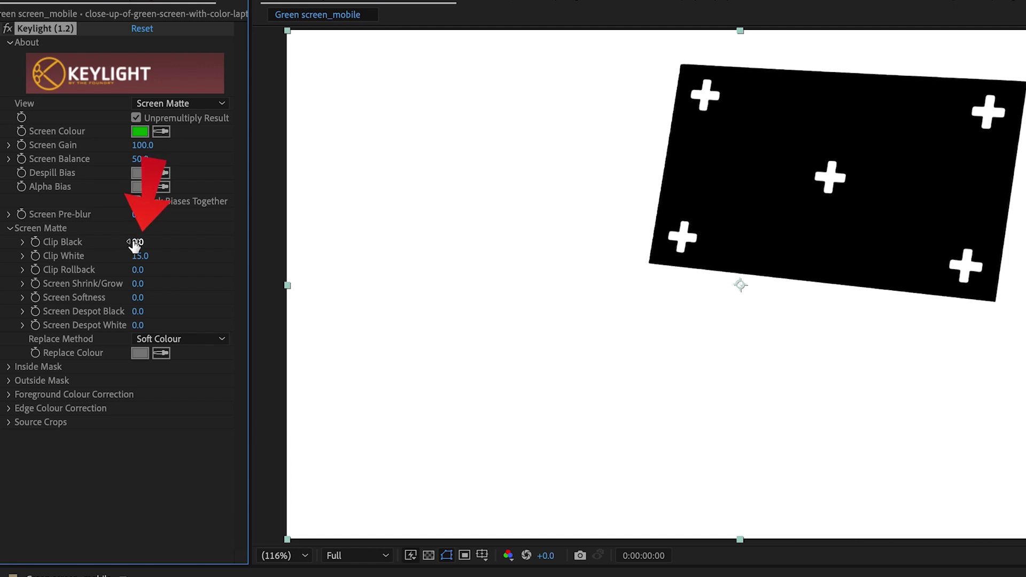
pyautogui.moveTo(136, 243); pyautogui.dragTo(141, 244)
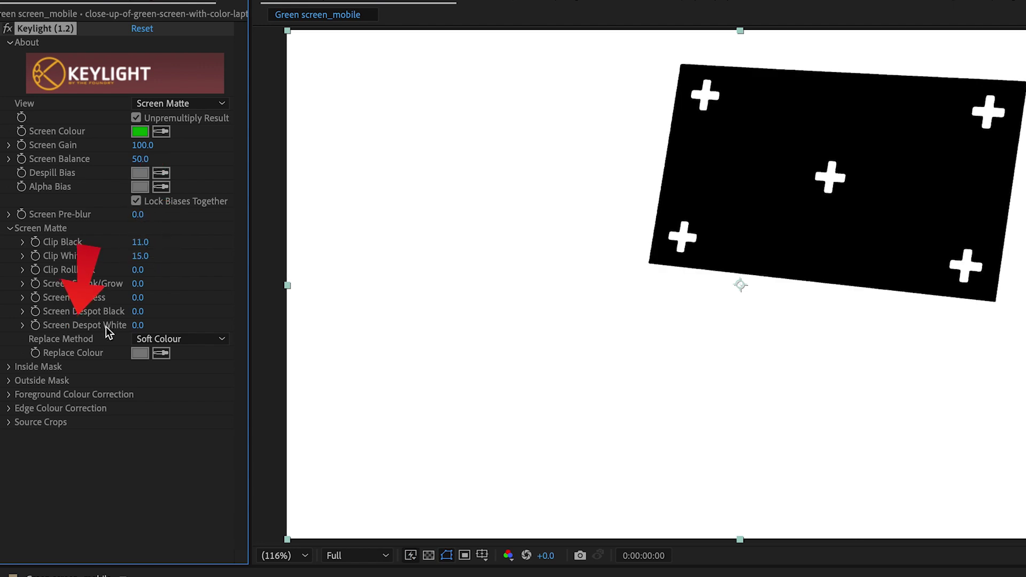
pyautogui.moveTo(138, 326); pyautogui.dragTo(526, 362)
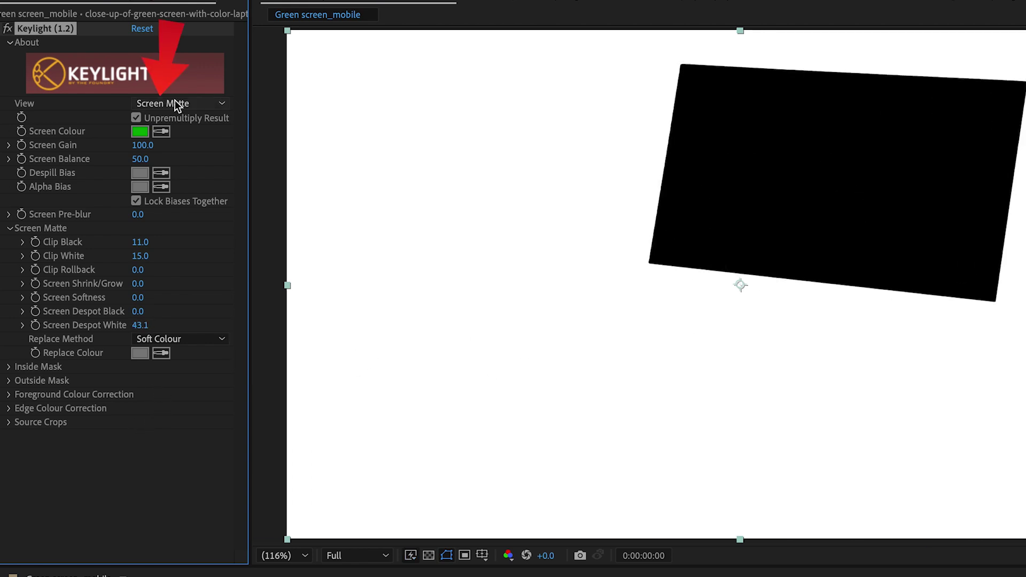
pyautogui.click(189, 103)
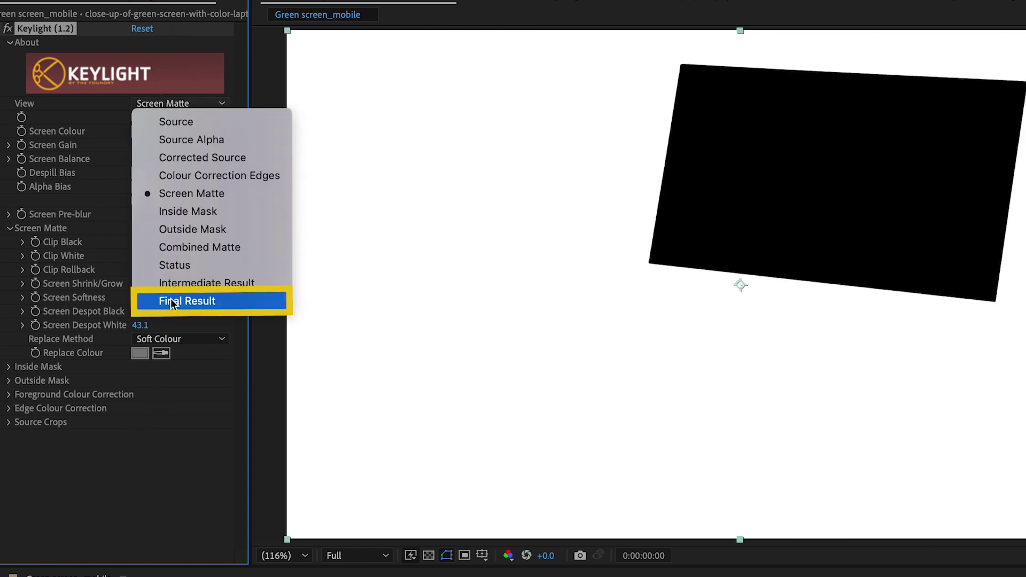
# Switch Keylight's view to Final Result and scrub through the clip to review it.
pyautogui.click(185, 302)
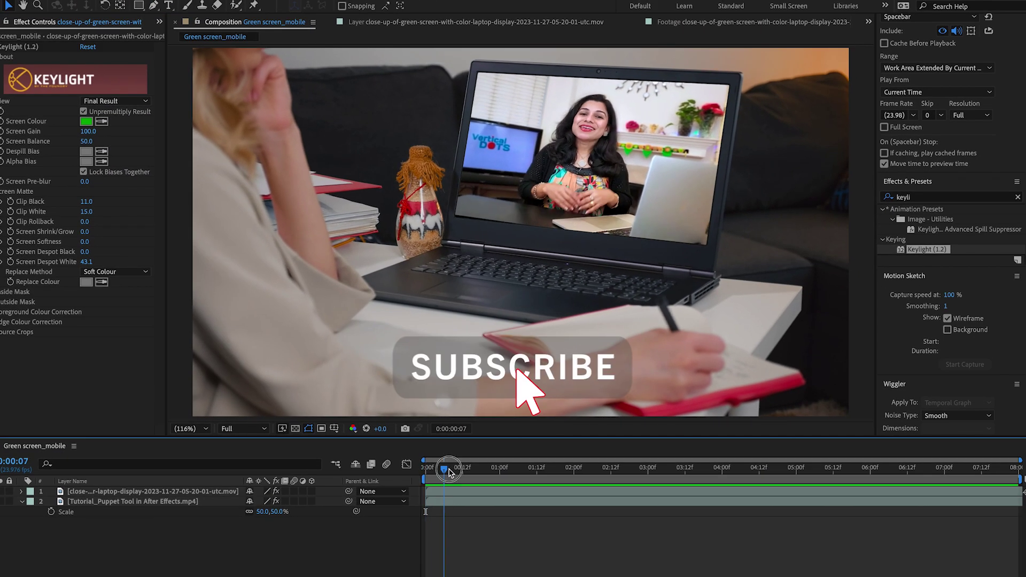
pyautogui.moveTo(866, 467); pyautogui.dragTo(435, 481)
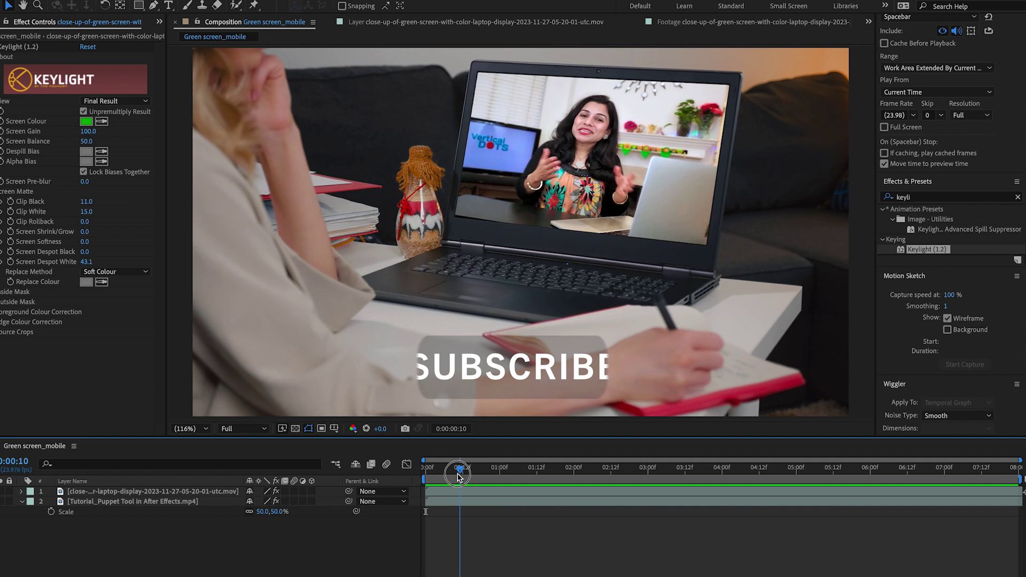